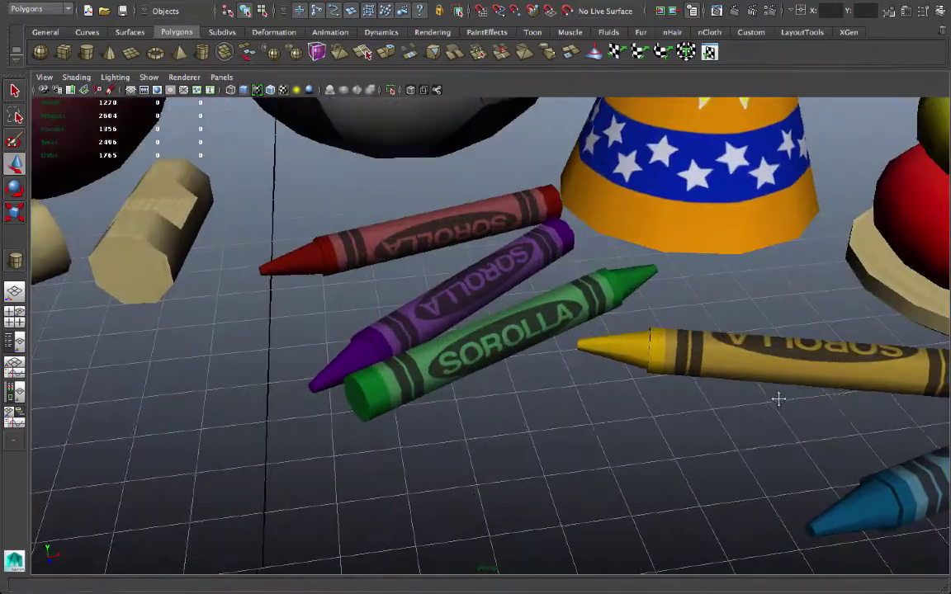
Create an upright polygon cylinder on the grid beside the toys, about 0.9 in radius and 8.8 in height.
left_click_drag(778, 399, 579, 377, "alt")
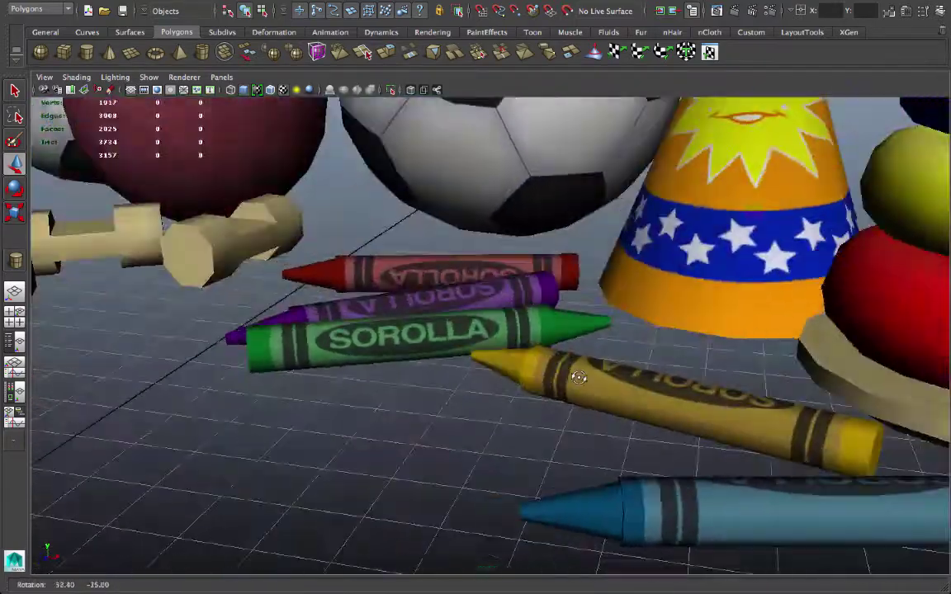
right_click_drag(578, 377, 544, 330, "alt")
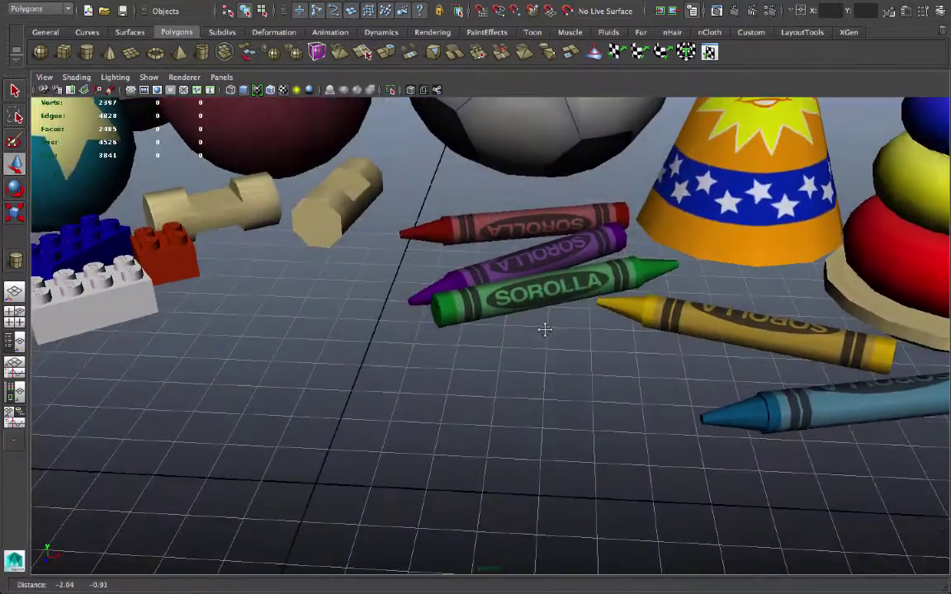
left_click(86, 54)
right_click_drag(313, 335, 240, 272, "alt")
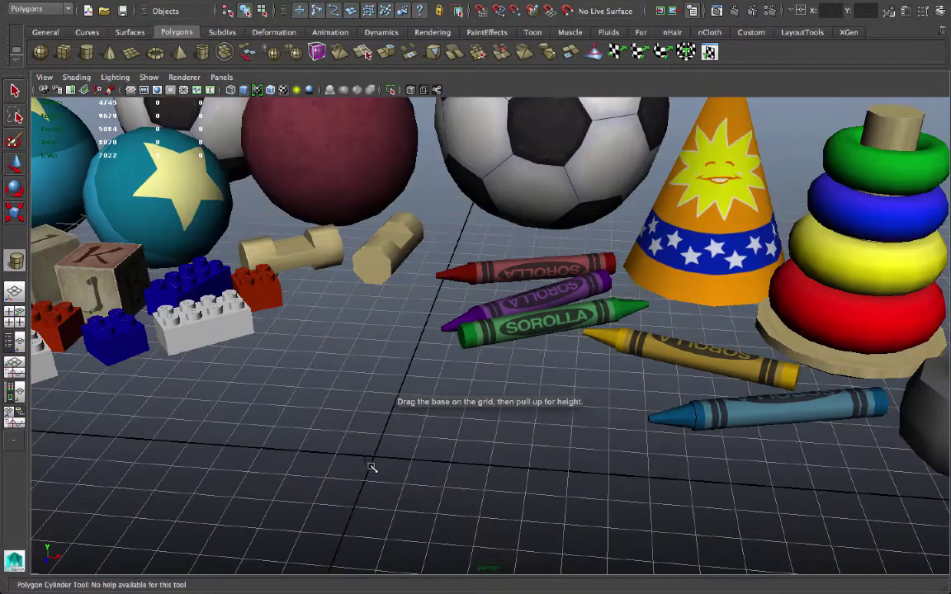
left_click_drag(368, 463, 339, 122)
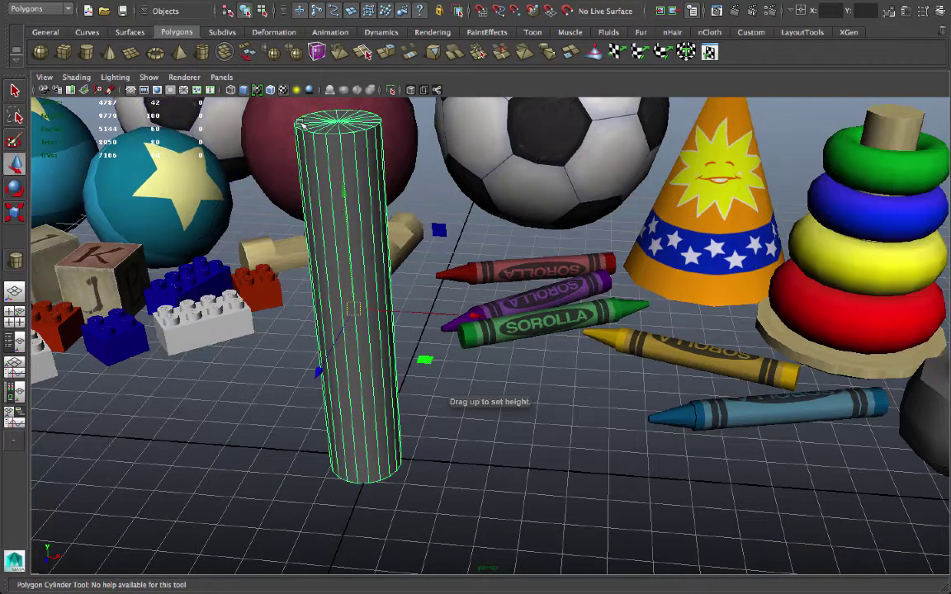
middle_click_drag(473, 429, 545, 440, "alt")
Set the cylinder's axis subdivisions to 8 and its cap subdivisions to 3.
left_click(906, 11)
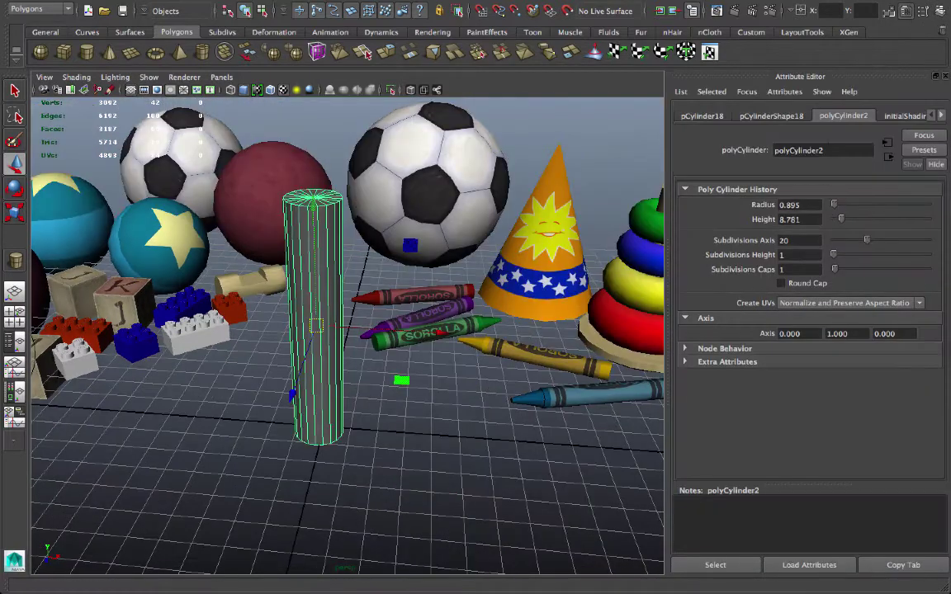
left_click_drag(866, 240, 843, 244)
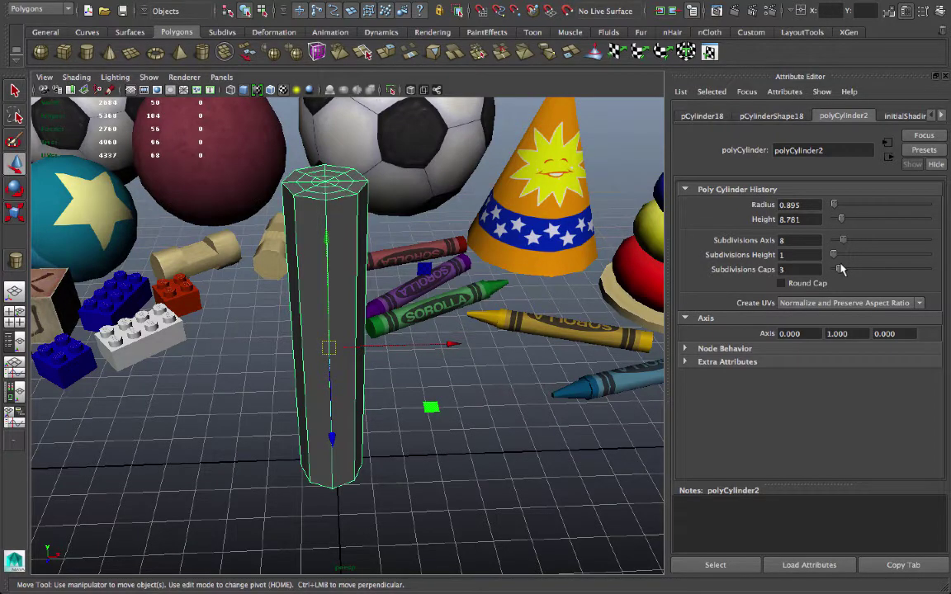
left_click_drag(573, 320, 493, 305, "alt")
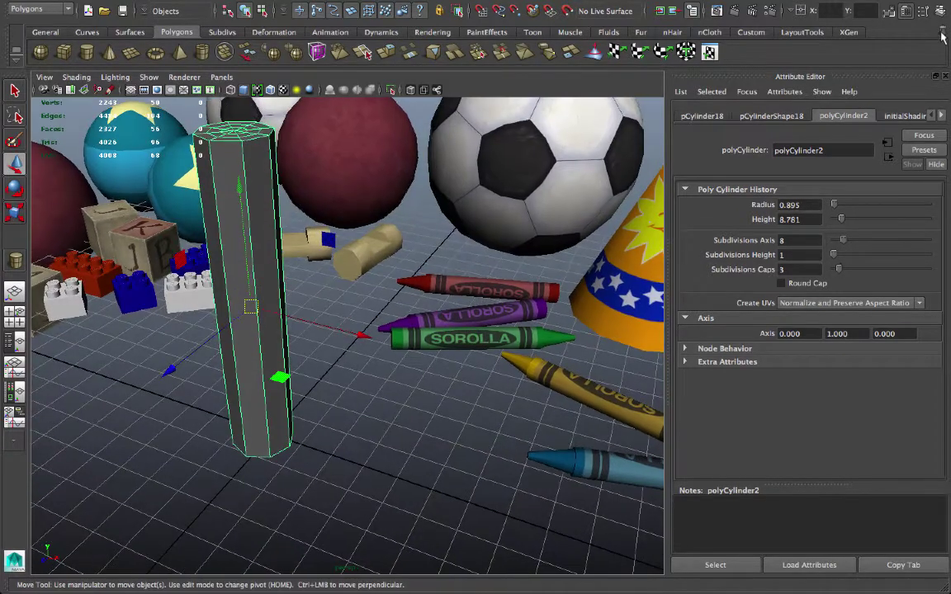
left_click(906, 12)
Select only the central ring of faces on the cylinder's top cap.
middle_click_drag(475, 393, 527, 446, "alt")
right_click_drag(526, 446, 448, 445, "alt")
left_click_drag(483, 384, 448, 403, "alt")
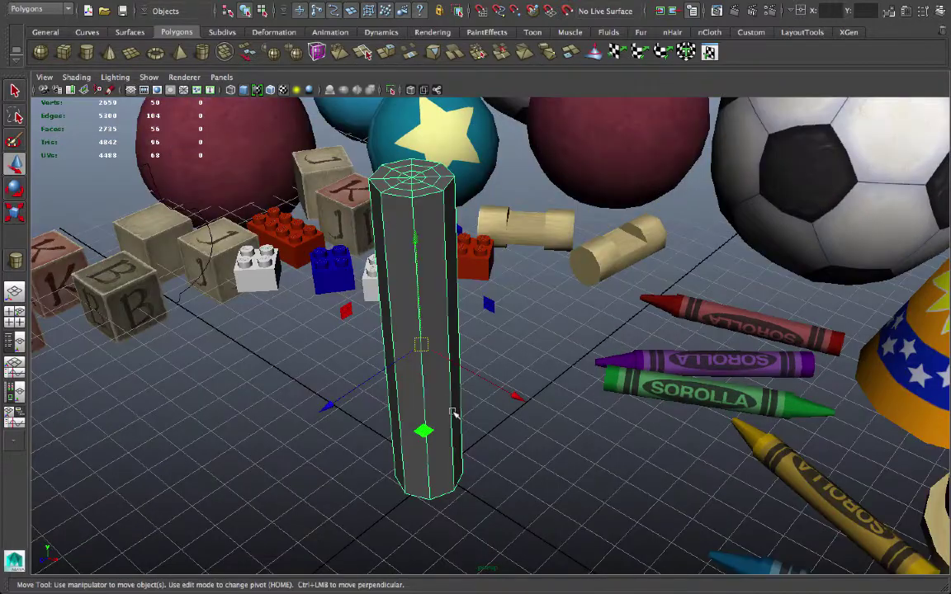
left_click_drag(499, 424, 483, 266, "alt")
right_click(444, 224)
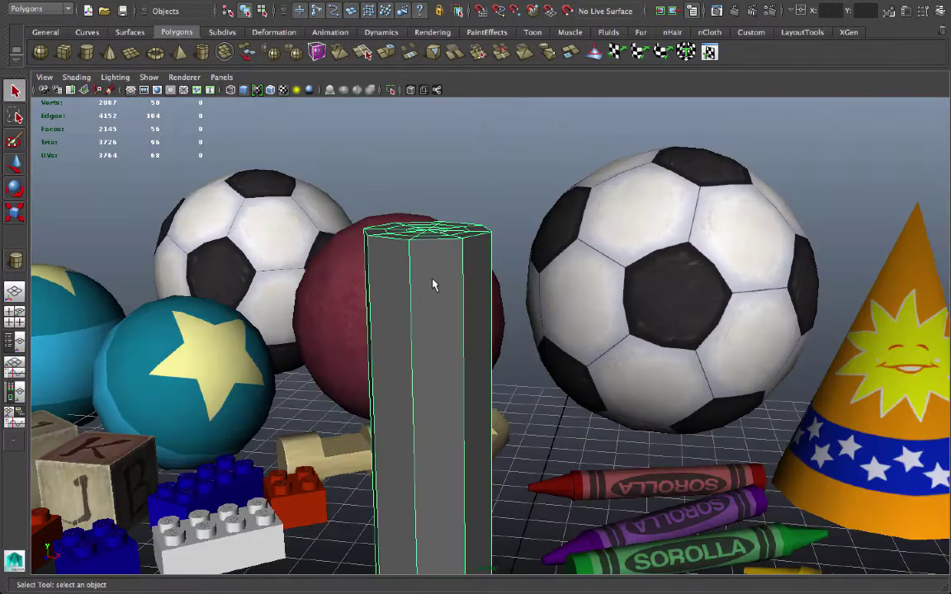
right_click_drag(431, 278, 453, 271)
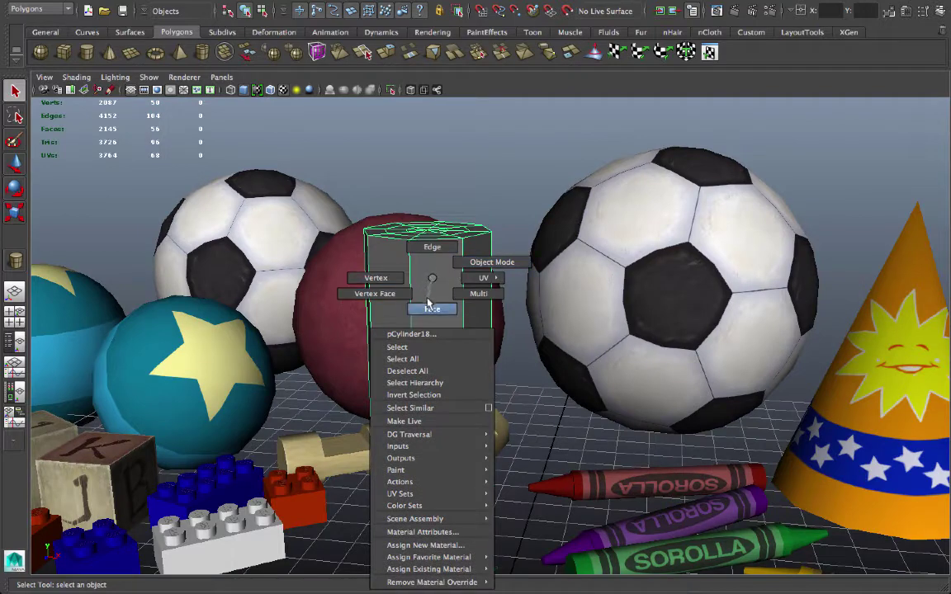
right_click_drag(429, 305, 431, 308)
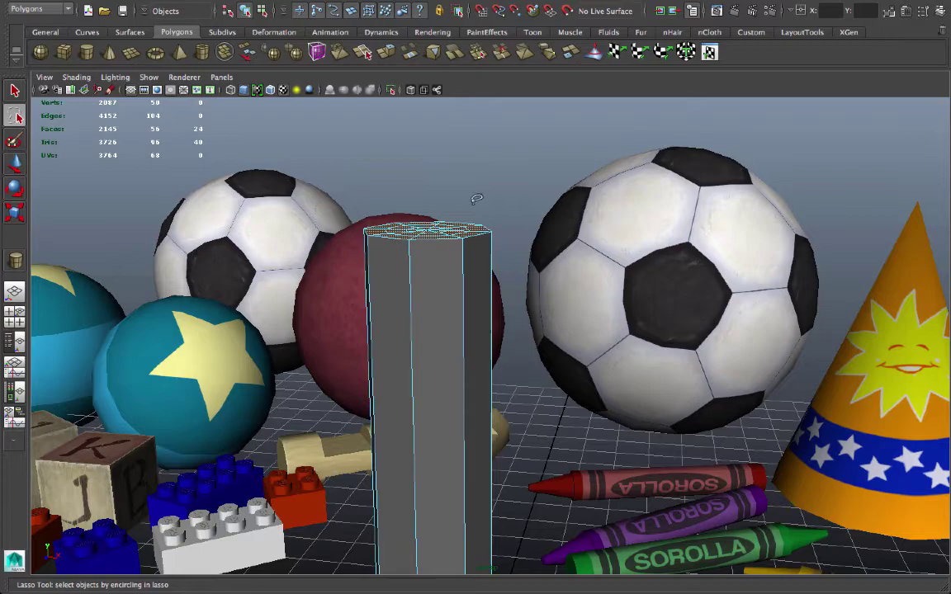
left_click_drag(476, 199, 344, 235, "alt")
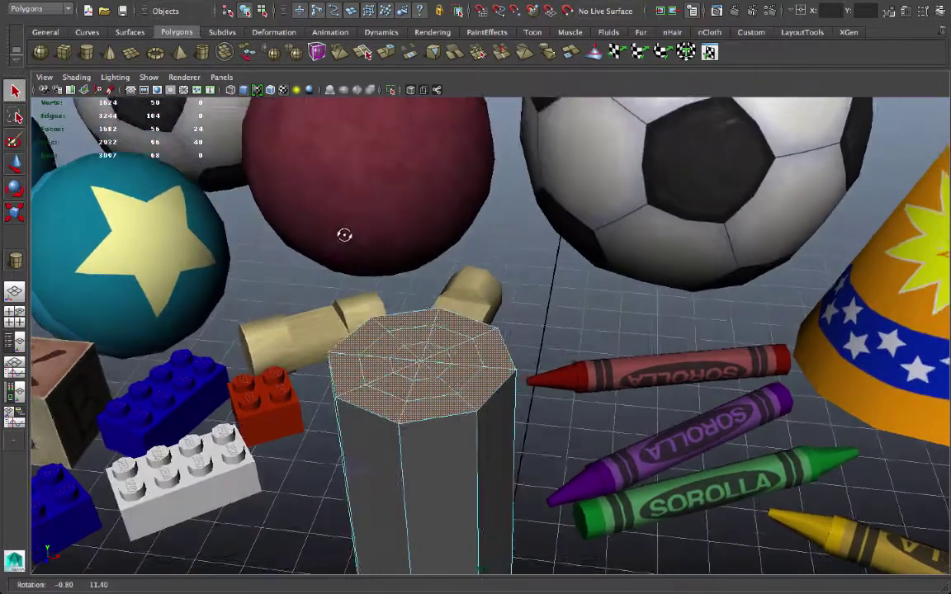
middle_click_drag(344, 236, 355, 208, "alt")
left_click_drag(582, 369, 486, 292, "ctrl")
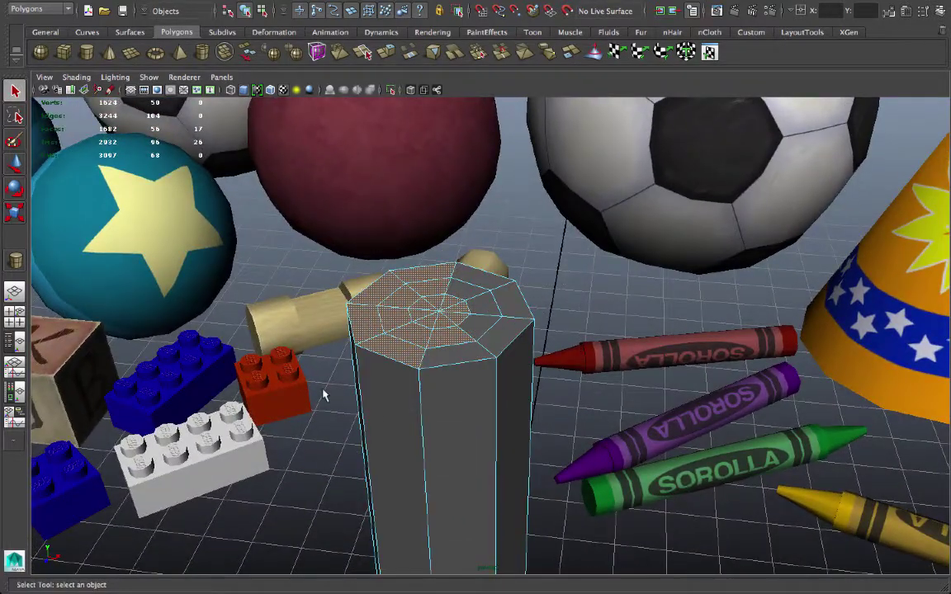
left_click_drag(312, 237, 401, 384, "ctrl")
Raise the selected central cap faces well above the cylinder's top to form the crayon's tapered tip.
key("w")
right_click_drag(458, 346, 558, 343, "alt")
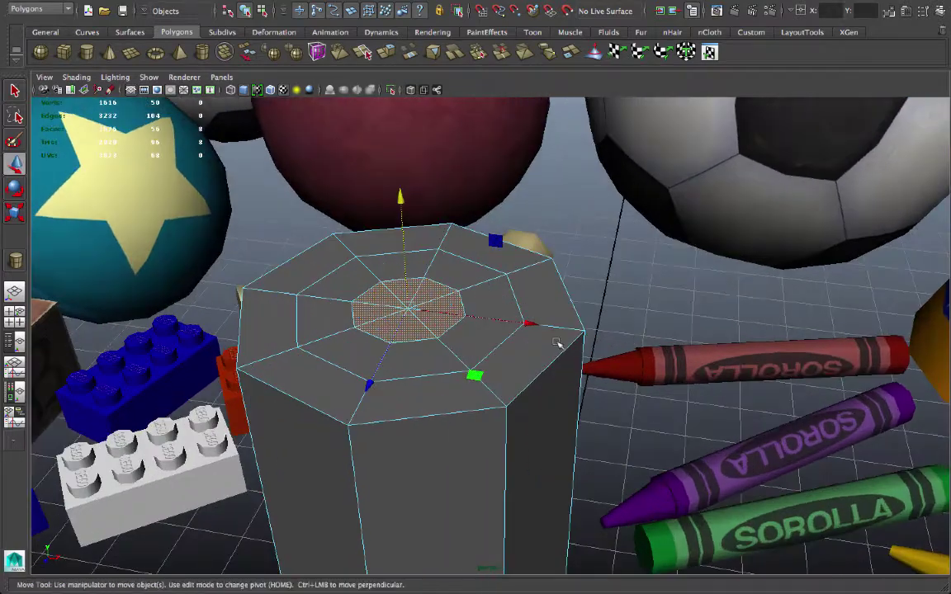
middle_click_drag(465, 344, 475, 340, "alt")
left_click_drag(670, 378, 675, 353, "alt")
key("q")
key("w")
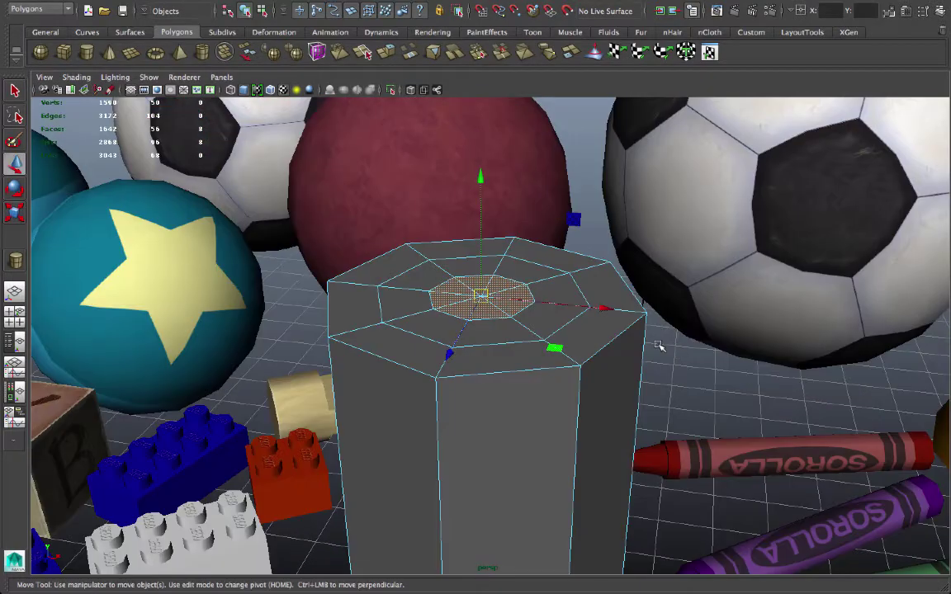
right_click_drag(658, 344, 462, 244, "alt")
left_click_drag(459, 241, 452, 129)
Scale the edge loop at the base of the tip outward to narrow the shoulder, and return to object mode.
left_click_drag(506, 351, 486, 277, "alt")
right_click(486, 277)
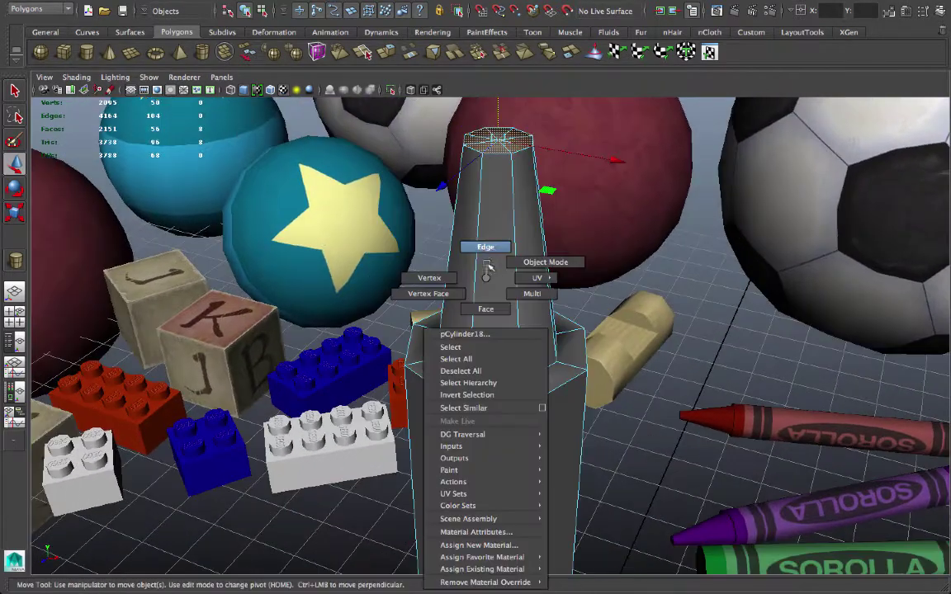
left_click(486, 247)
left_click(485, 380)
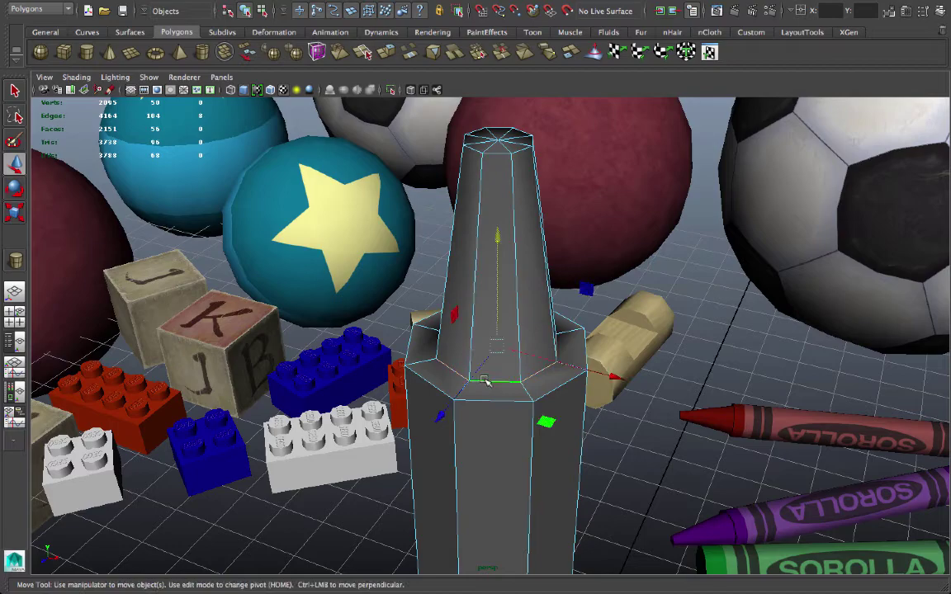
key("r")
mouse_move(500, 344)
left_mouse_down()
mouse_move(509, 339)
mouse_move(433, 330)
mouse_move(469, 332)
mouse_move(455, 290)
mouse_move(368, 314)
mouse_move(388, 315)
left_mouse_up()
right_click_drag(556, 258, 592, 235)
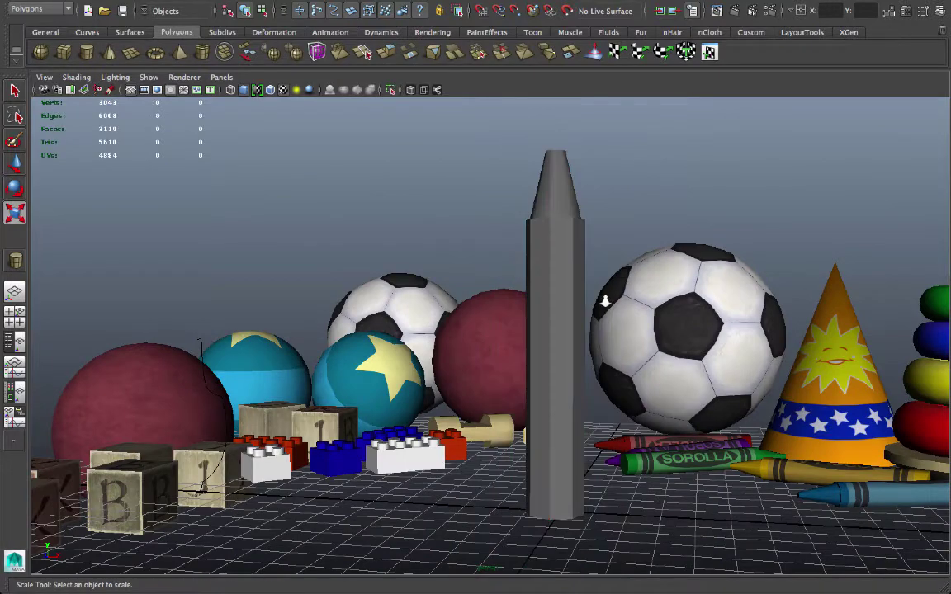
Move the ring of shoulder vertices where the tip meets the body vertically to adjust the crayon's proportions.
middle_click_drag(605, 301, 471, 285, "alt")
left_click(453, 289)
mouse_move(471, 284)
left_mouse_down("alt")
mouse_move(453, 306)
mouse_move(471, 446)
mouse_move(510, 457)
mouse_move(499, 458)
mouse_move(446, 330)
left_mouse_up("alt")
right_click_drag(423, 278, 423, 323)
right_click_drag(368, 282, 368, 281)
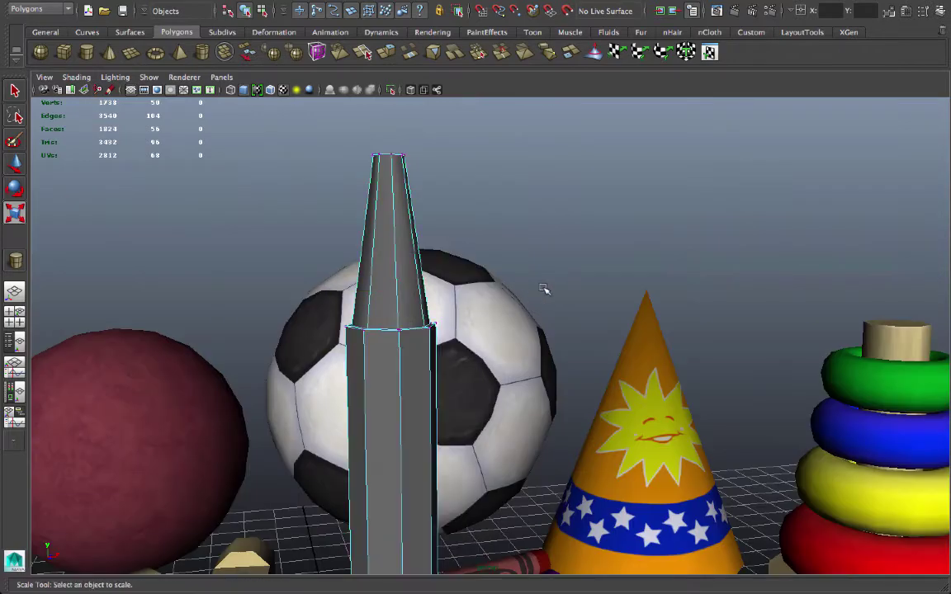
key("w")
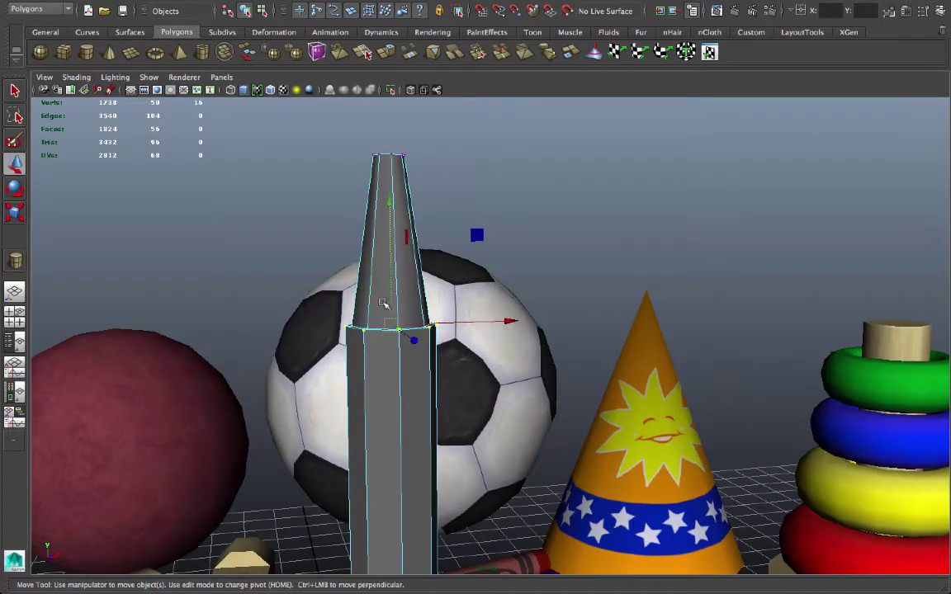
mouse_move(391, 284)
left_mouse_down()
mouse_move(391, 242)
mouse_move(479, 250)
left_mouse_up()
Soften the vertical edges around the crayon's body with Soften Edge.
scroll(392, 242, "down", 5)
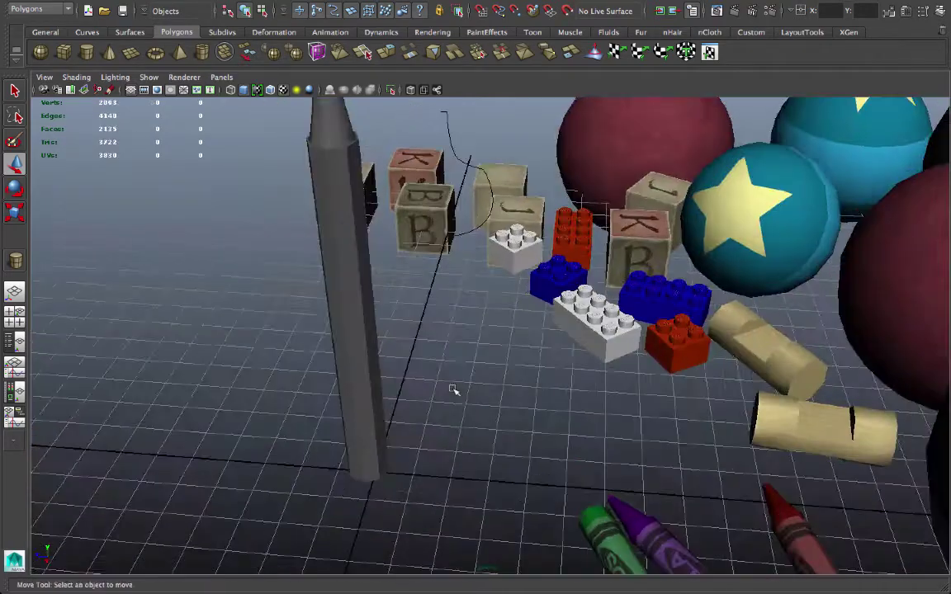
mouse_move(453, 390)
left_mouse_down("alt")
mouse_move(543, 420)
mouse_move(703, 376)
mouse_move(722, 312)
mouse_move(722, 391)
mouse_move(561, 419)
left_mouse_up("alt")
middle_click_drag(562, 419, 667, 376, "alt")
left_click_drag(586, 344, 571, 329, "alt")
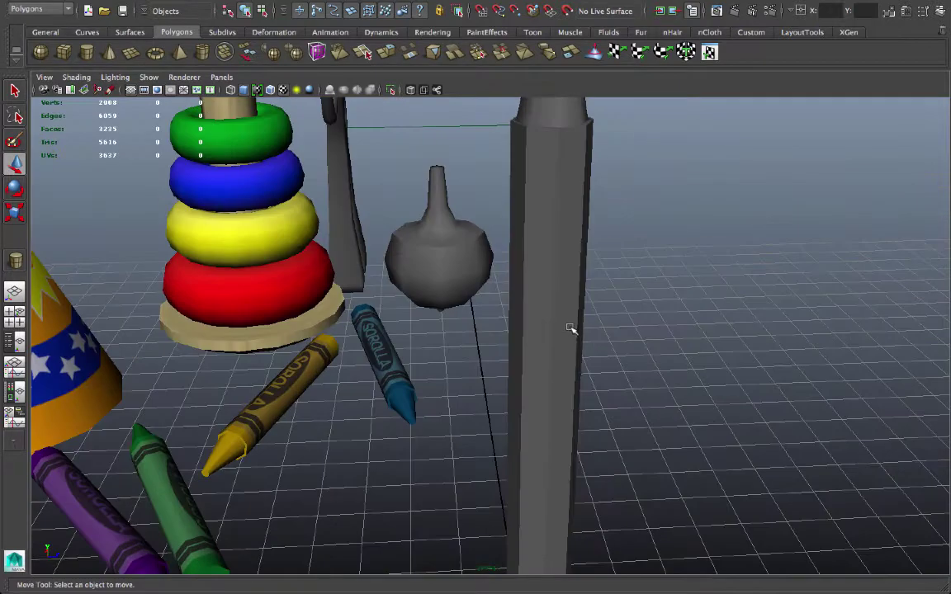
left_click(571, 329)
right_click_drag(562, 278, 561, 247)
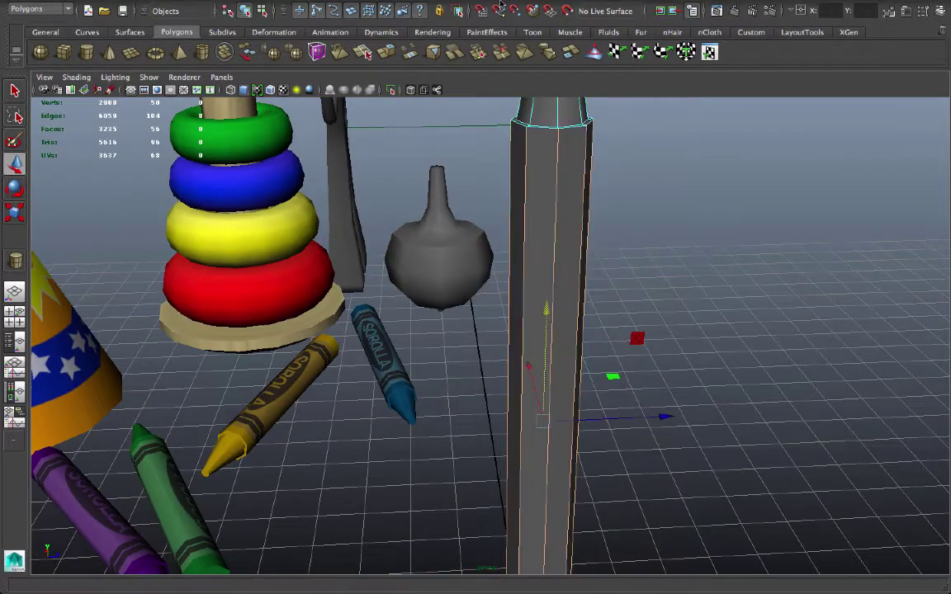
left_click(548, 7)
left_click(564, 148)
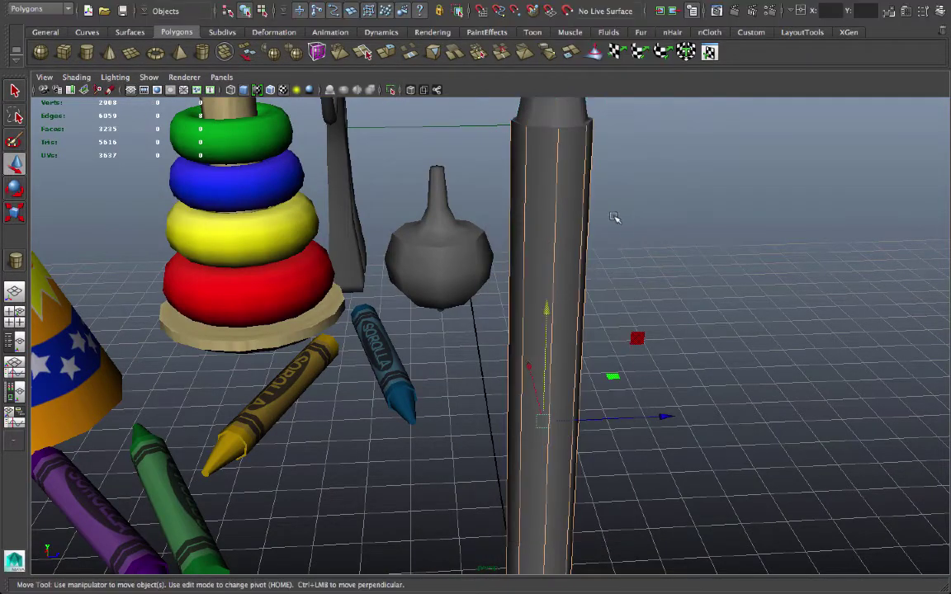
Harden the edge loop around the flat end of the crayon's tip with Harden Edge.
mouse_move(586, 233)
left_mouse_down("alt")
mouse_move(548, 262)
mouse_move(389, 259)
mouse_move(393, 293)
mouse_move(384, 216)
mouse_move(469, 261)
left_mouse_up("alt")
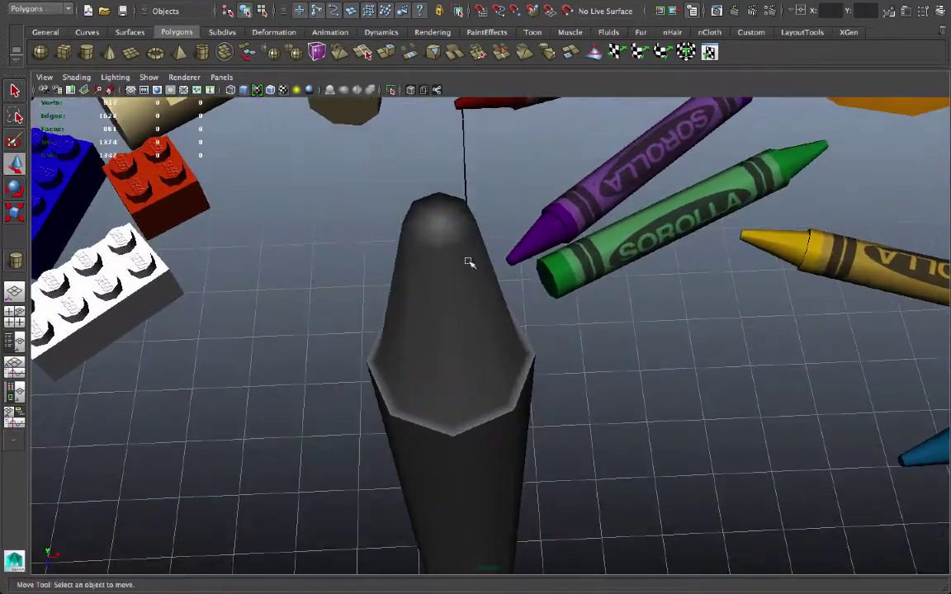
left_click(442, 211)
right_click_drag(446, 233, 450, 216)
double_click(452, 248)
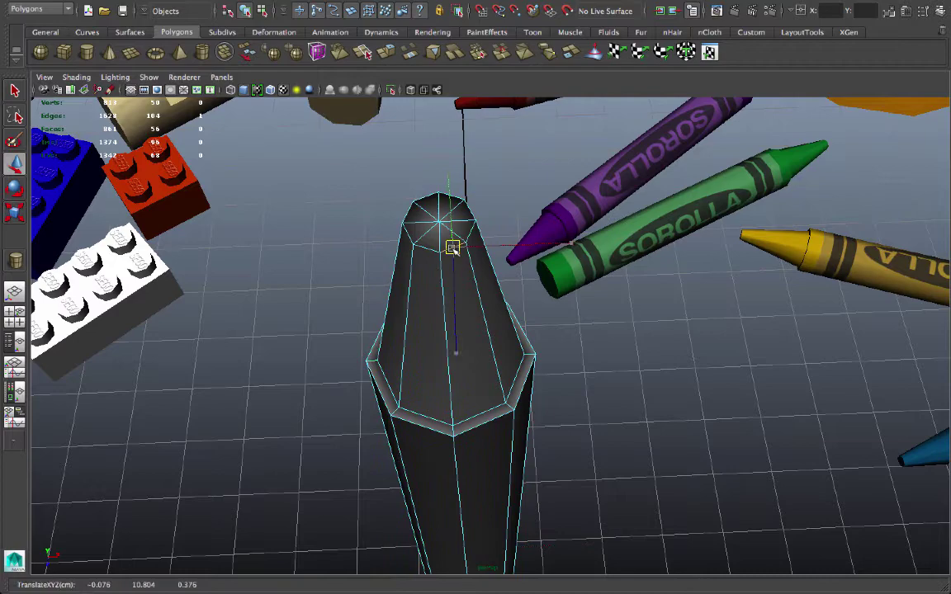
left_click(548, 7)
left_click(566, 162)
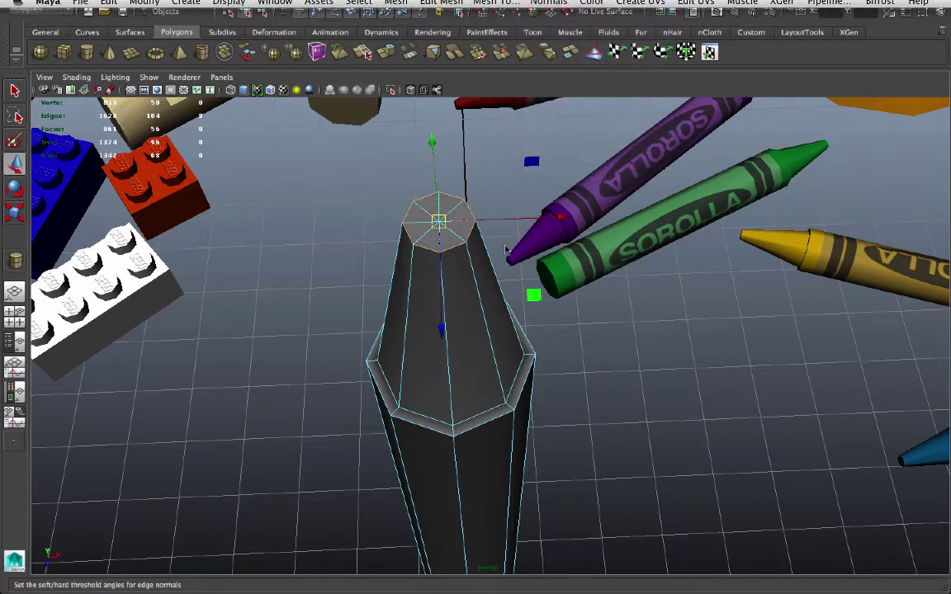
Scale the edge loop around the tip's flat end slightly inward.
mouse_move(503, 248)
left_mouse_down("alt")
mouse_move(477, 233)
mouse_move(477, 399)
mouse_move(487, 367)
left_mouse_up("alt")
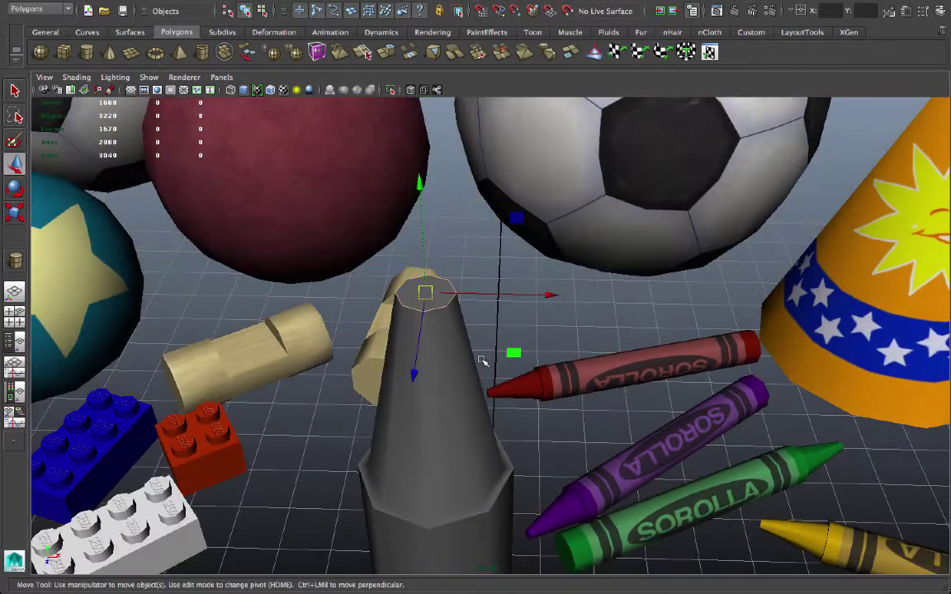
key("r")
left_click_drag(433, 295, 421, 294)
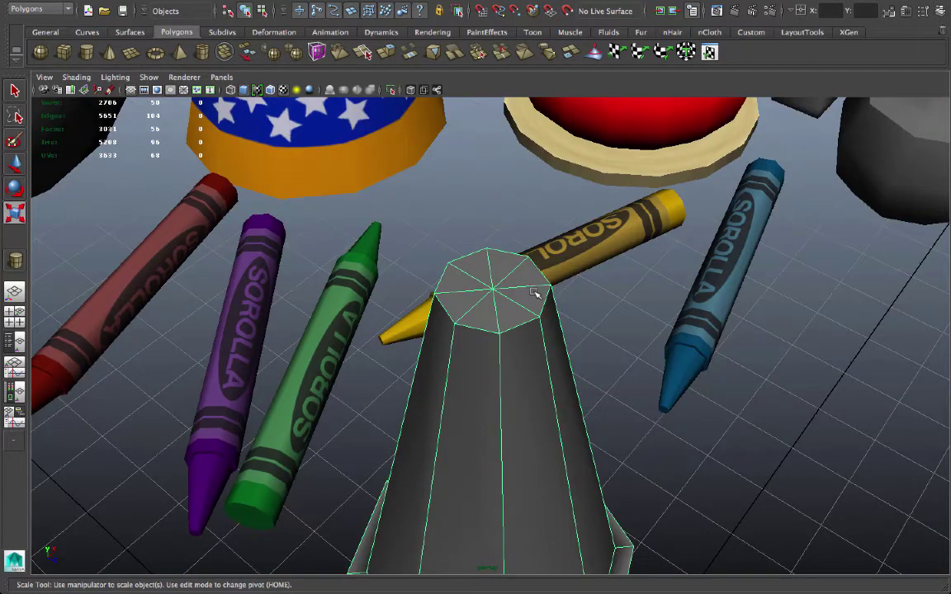
Merge the centre vertex of the tip's flat end into a rim vertex and delete alternate edges of the resulting fan.
right_click_drag(500, 289, 479, 289)
key("w")
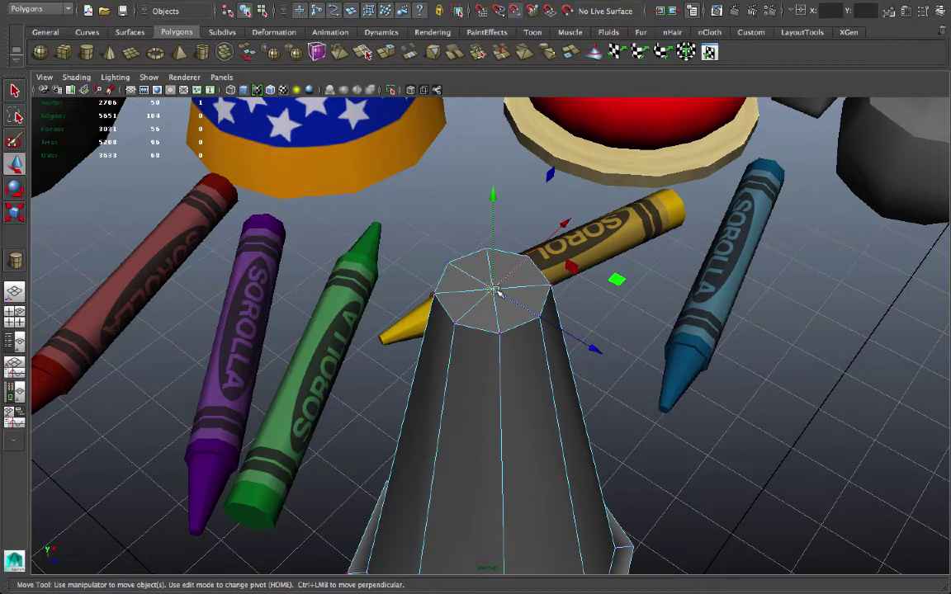
mouse_move(498, 293)
left_mouse_down()
mouse_move(445, 255)
mouse_move(427, 225)
left_mouse_up()
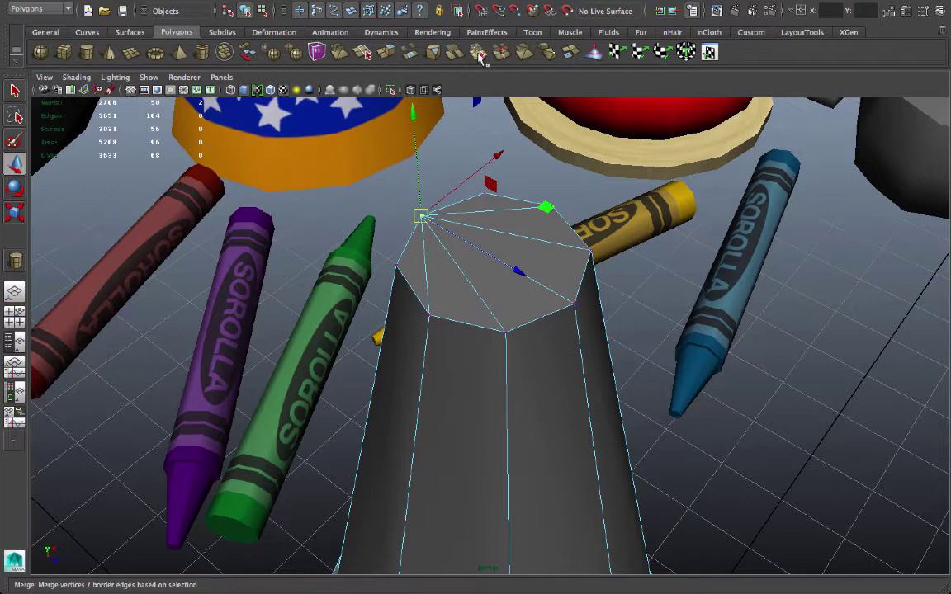
left_click(479, 53)
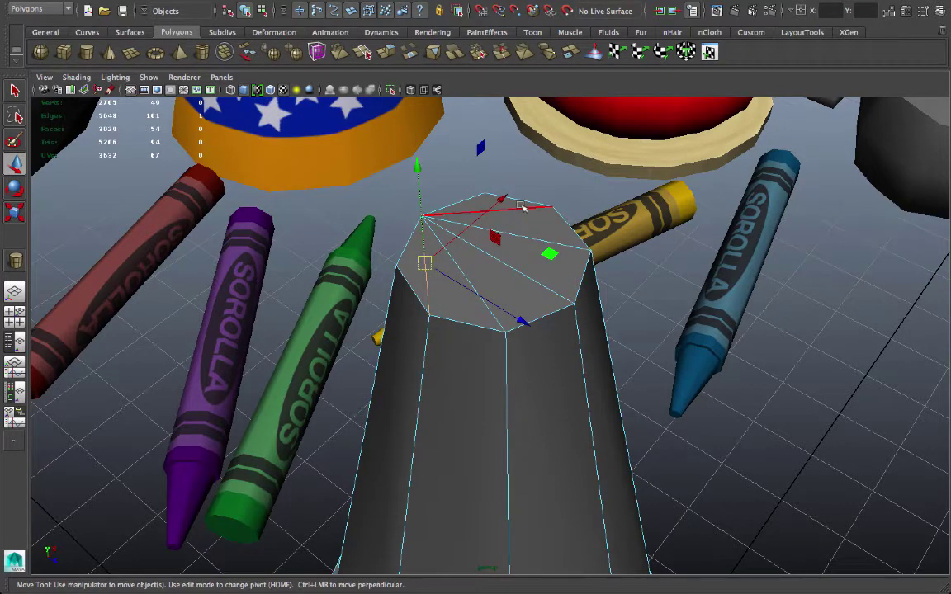
left_click(521, 206, "shift")
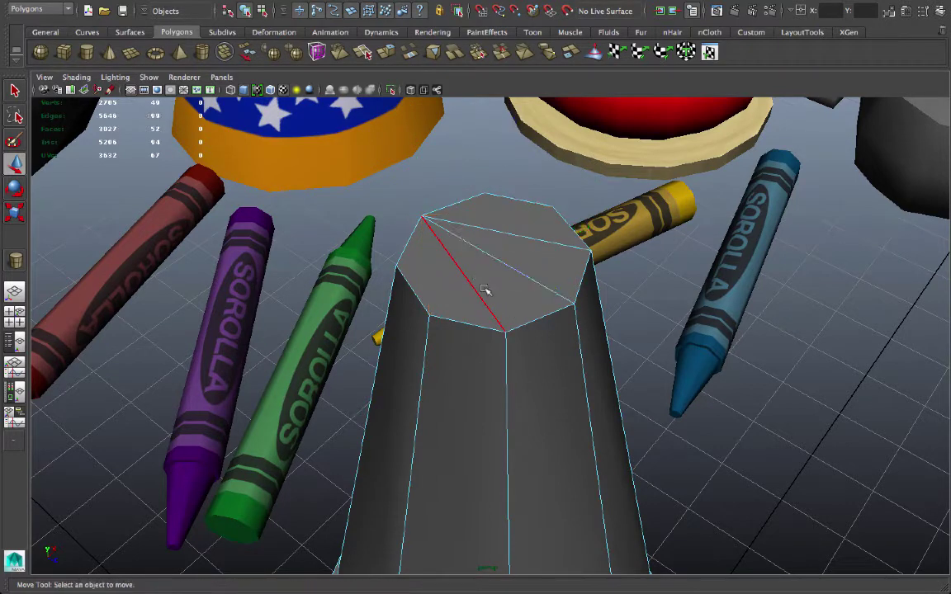
Delete the two inner edge rings on the cap at the crayon's flat base with Delete Edge/Vertex.
left_click_drag(524, 320, 502, 290, "alt")
left_click_drag(437, 284, 499, 325, "alt")
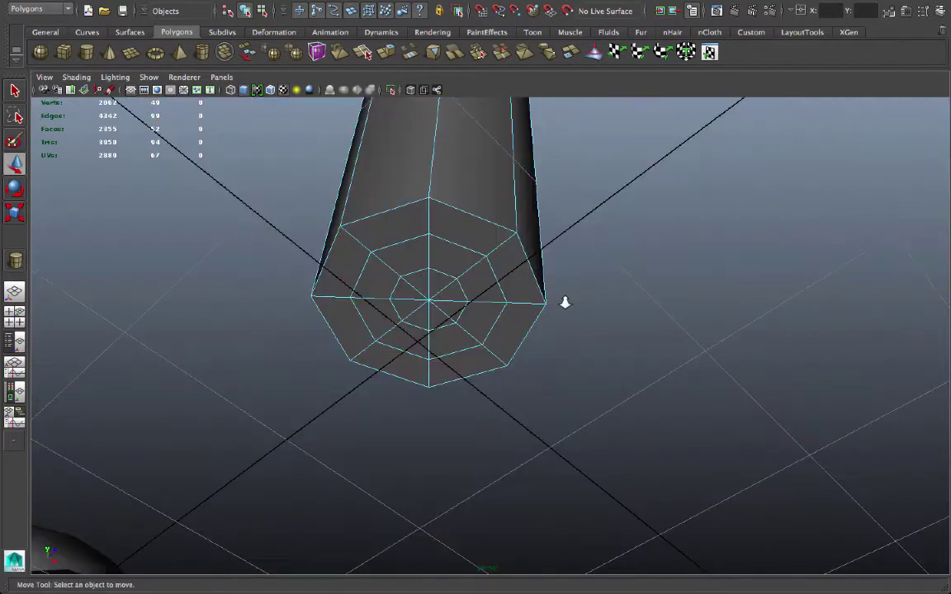
left_click_drag(565, 301, 513, 308, "alt")
left_click(491, 319)
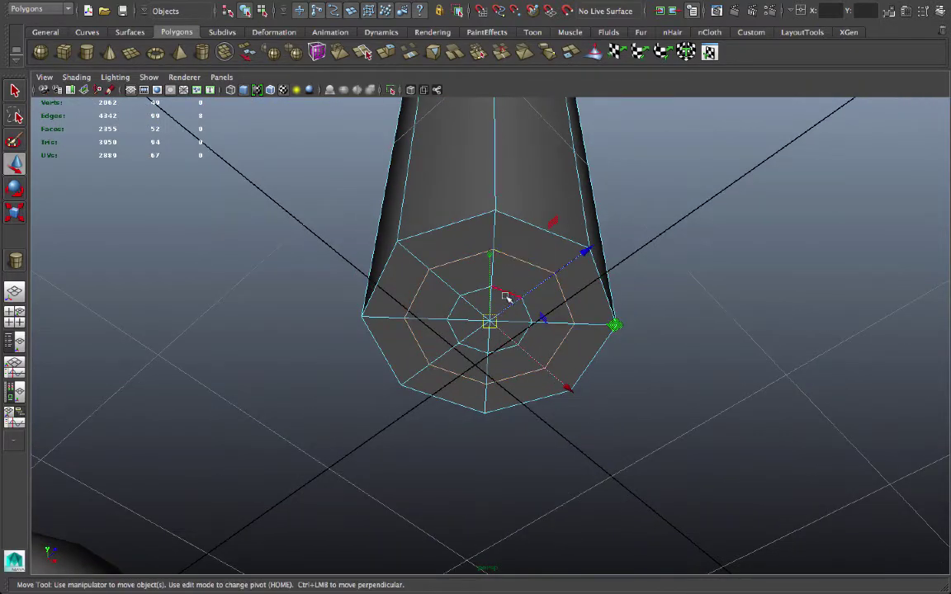
double_click(506, 294, "shift")
mouse_move(448, 4)
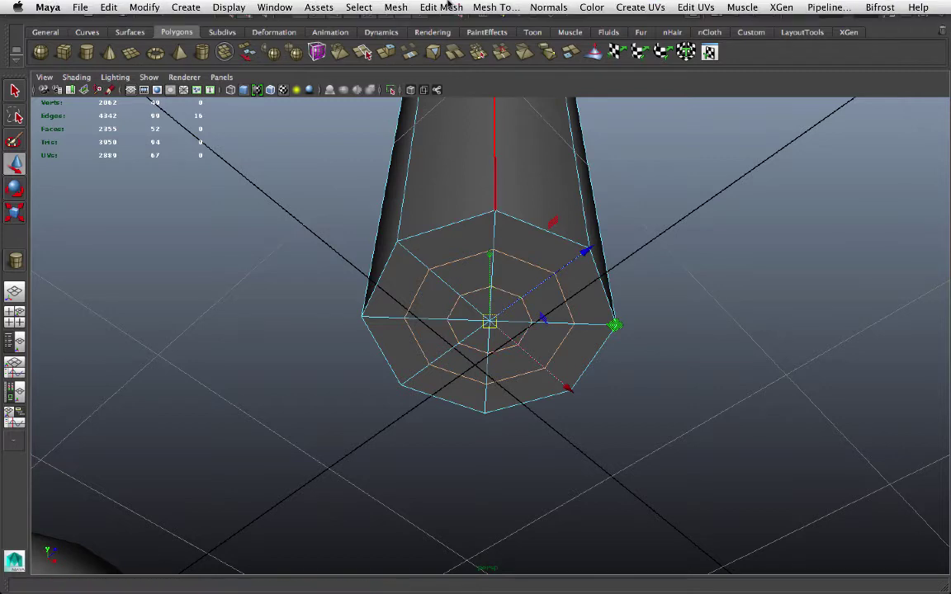
left_click(446, 7)
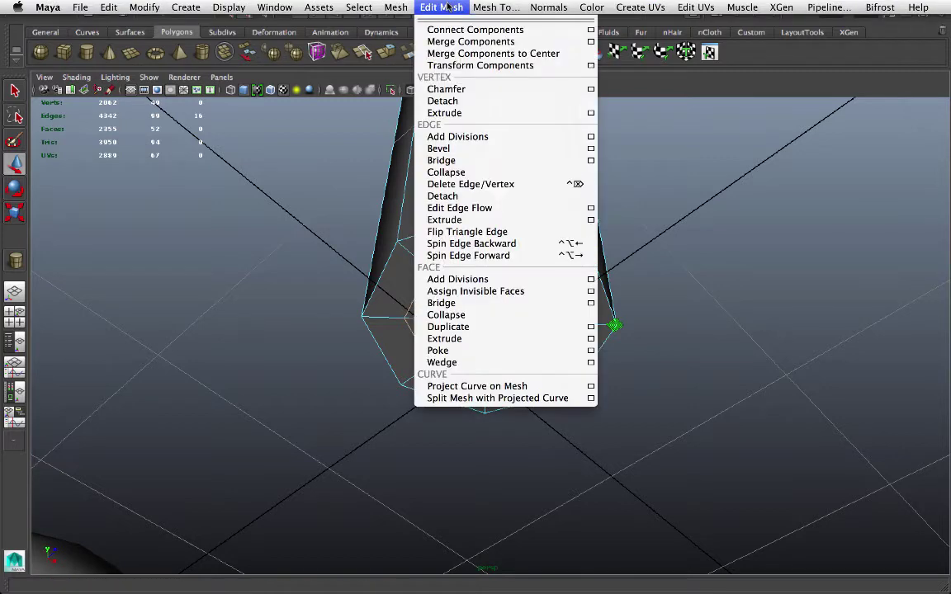
left_click(488, 185)
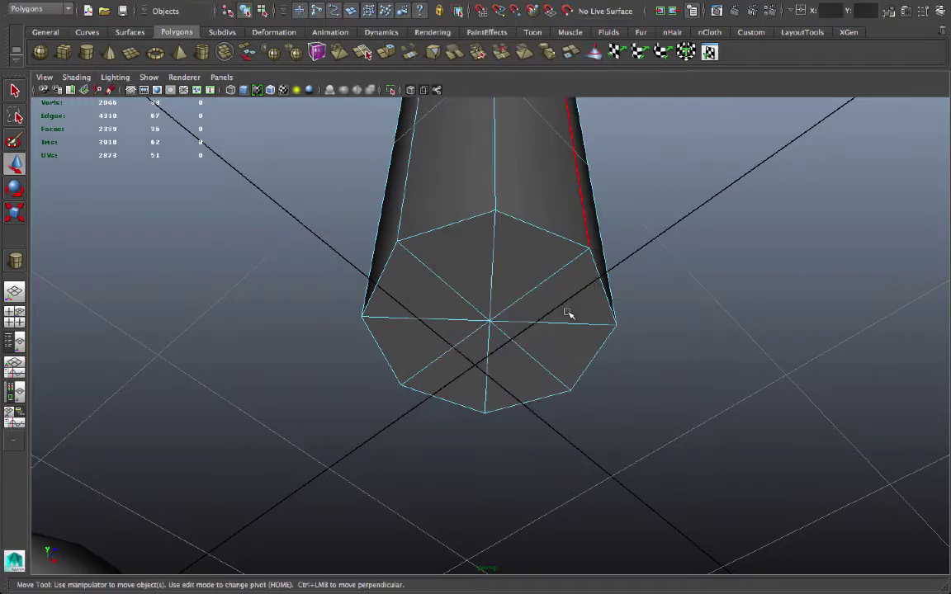
Merge the base cap's centre vertex into a rim vertex and delete alternate edges of the resulting fan.
middle_click_drag(531, 315, 511, 316, "alt")
right_click_drag(469, 278, 429, 295)
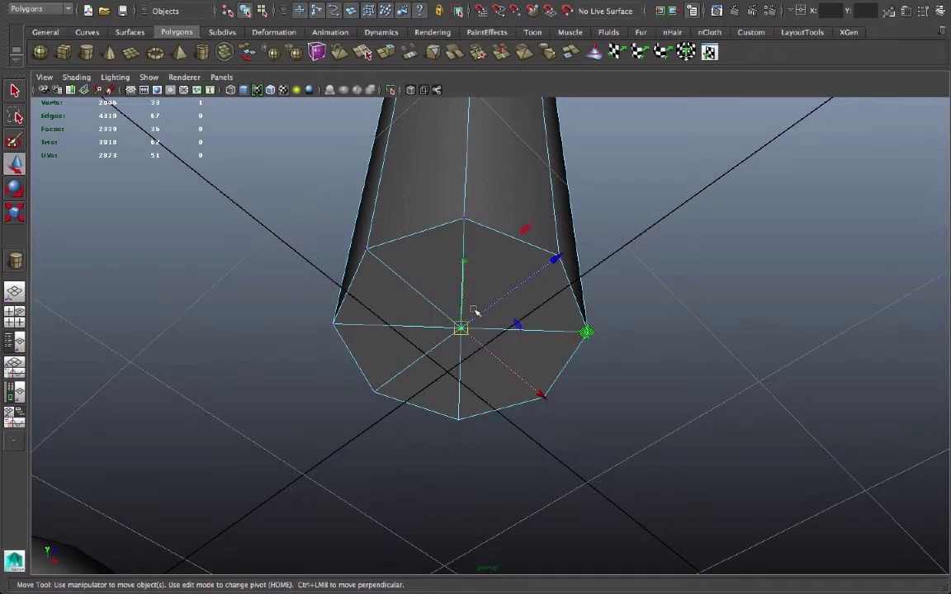
left_click_drag(472, 312, 345, 332)
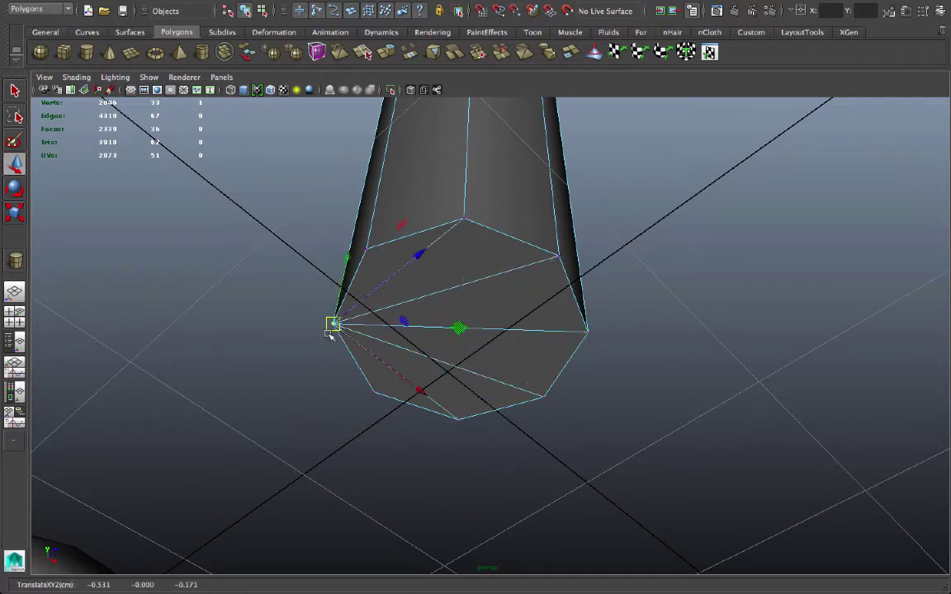
left_click(432, 52)
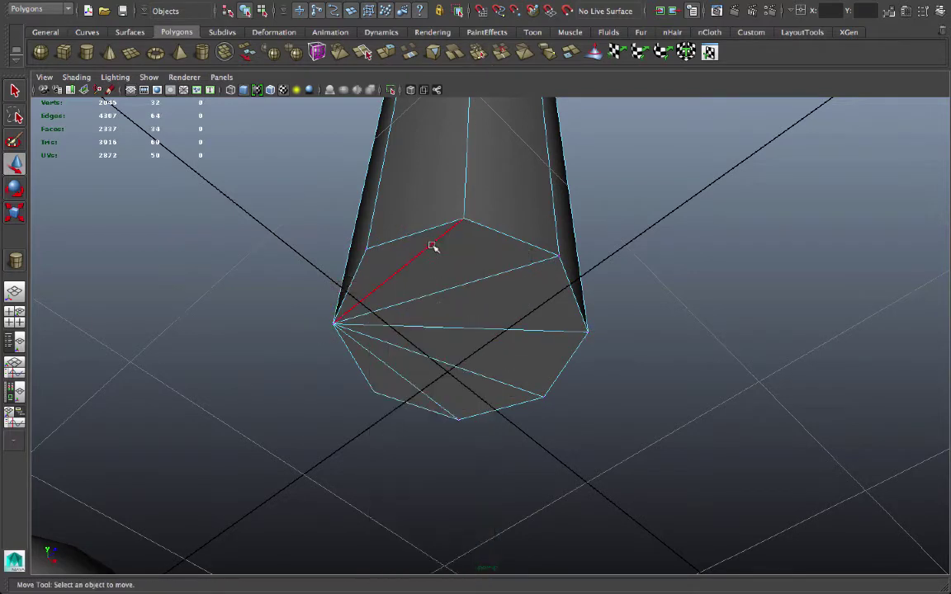
left_click(411, 382, "shift")
key("Delete")
Adjust the edge hardness around the base of the crayon's cone-shaped tip.
left_click_drag(421, 376, 527, 337, "alt")
middle_click_drag(527, 337, 516, 389, "alt")
right_click_drag(518, 390, 490, 372, "alt")
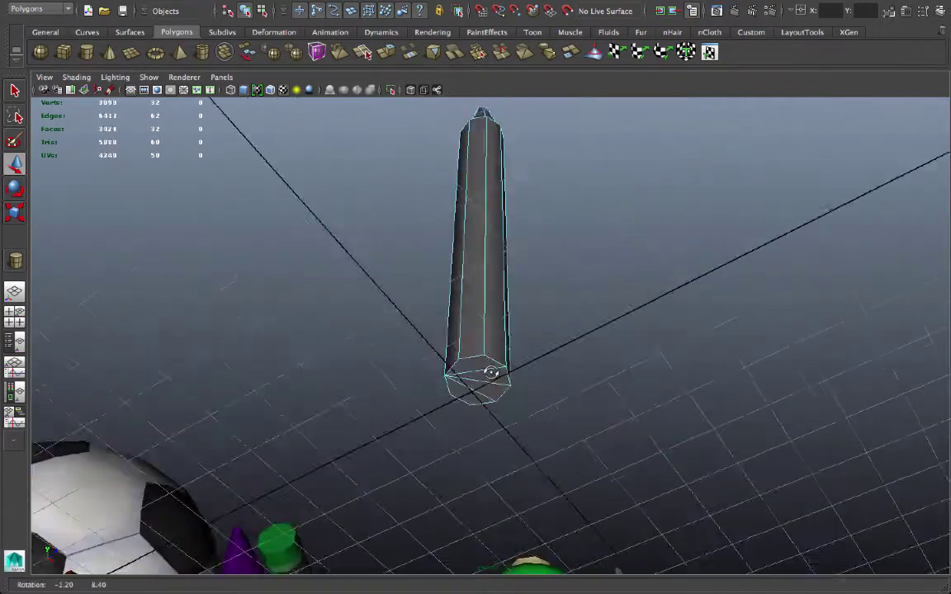
left_click_drag(490, 372, 483, 429, "alt")
left_click(479, 382)
right_click_drag(480, 382, 504, 382, "alt")
middle_click_drag(439, 357, 496, 417, "alt")
right_click_drag(496, 418, 698, 423, "alt")
middle_click_drag(371, 235, 517, 383, "alt")
left_click(517, 383)
right_click_drag(507, 394, 509, 355)
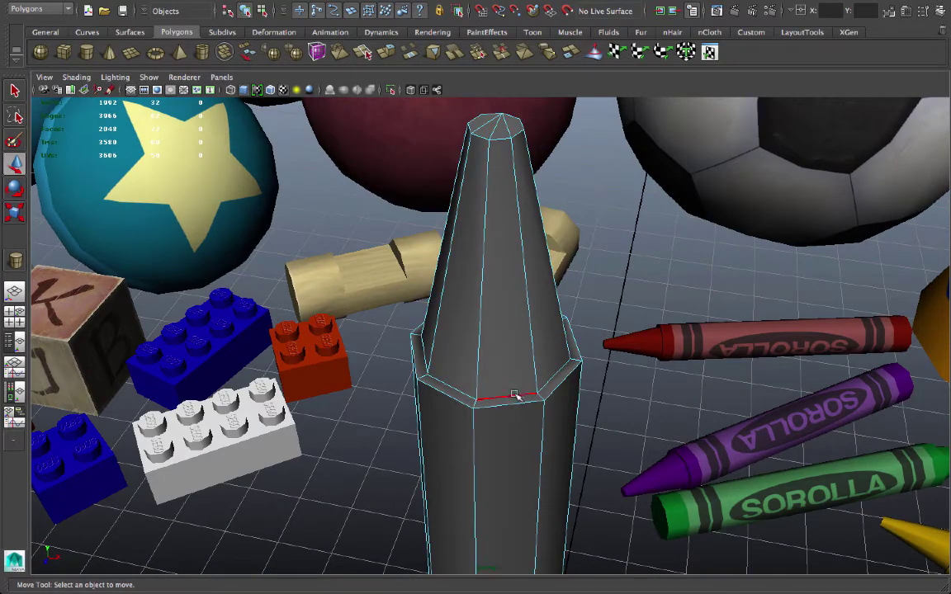
left_click(528, 347)
left_click(548, 6)
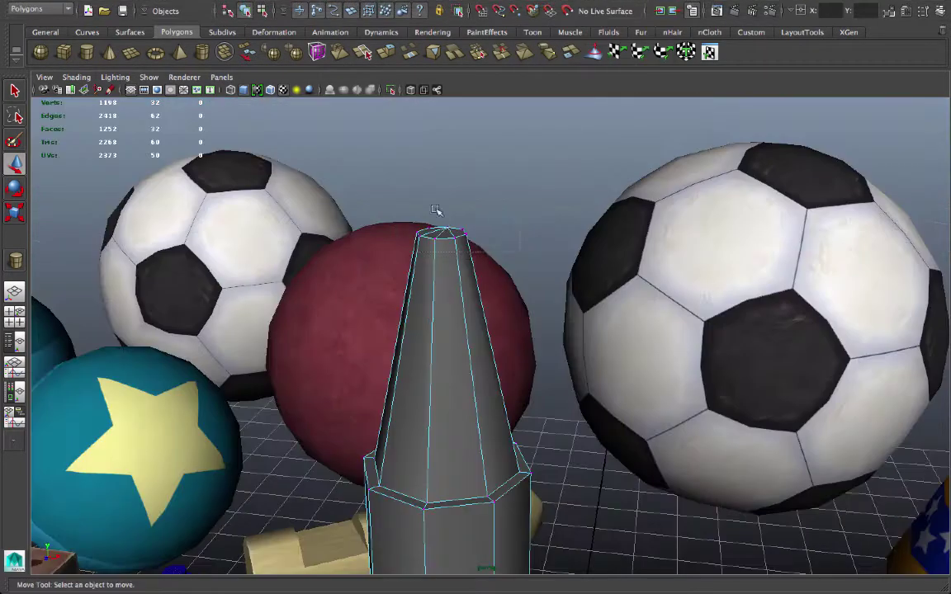
Select the vertices at the end of the crayon's tip and scale them inward to make the tip narrower.
left_click_drag(437, 206, 400, 256)
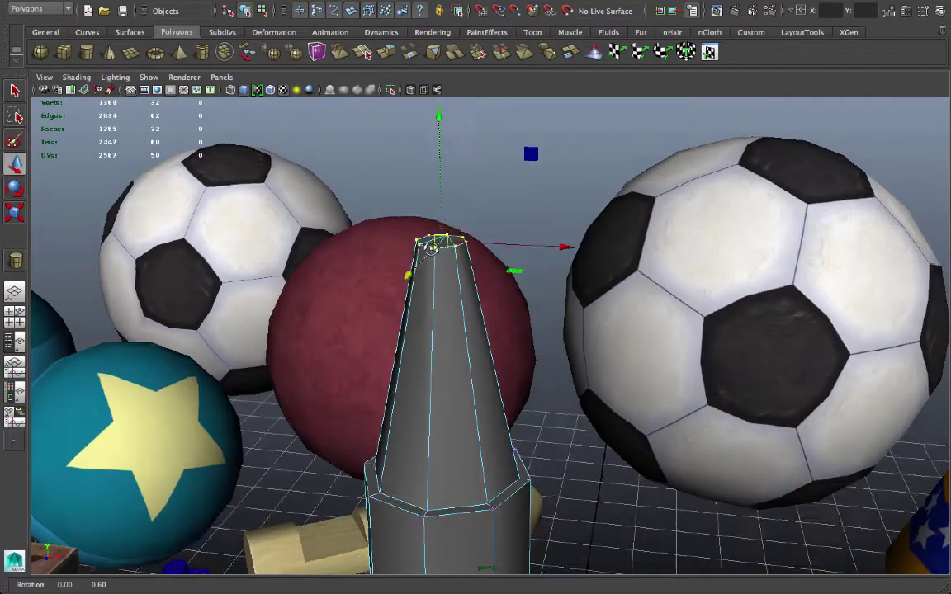
scroll(513, 272, "up", 3)
key("r")
left_click_drag(440, 357, 422, 361)
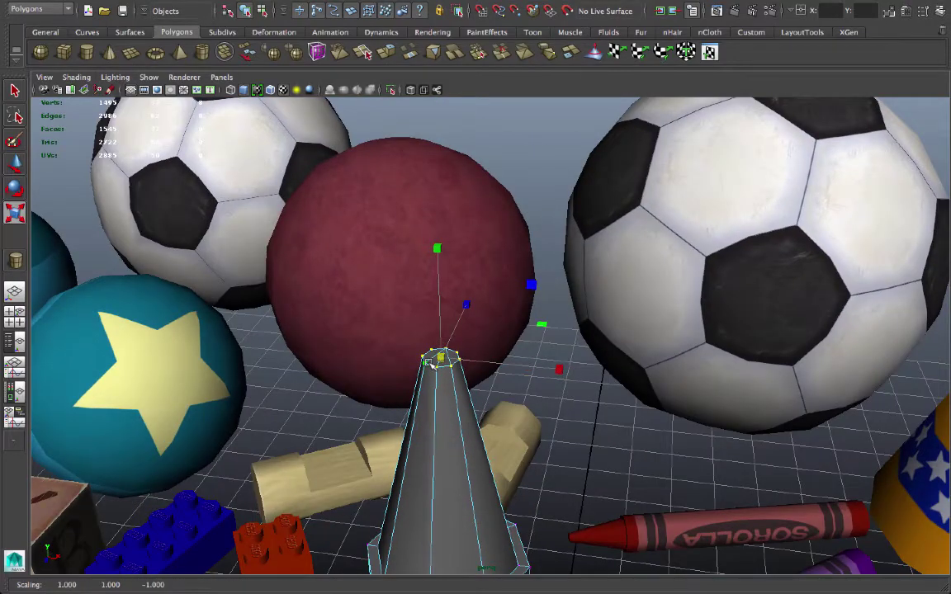
middle_click_drag(487, 348, 490, 309, "alt")
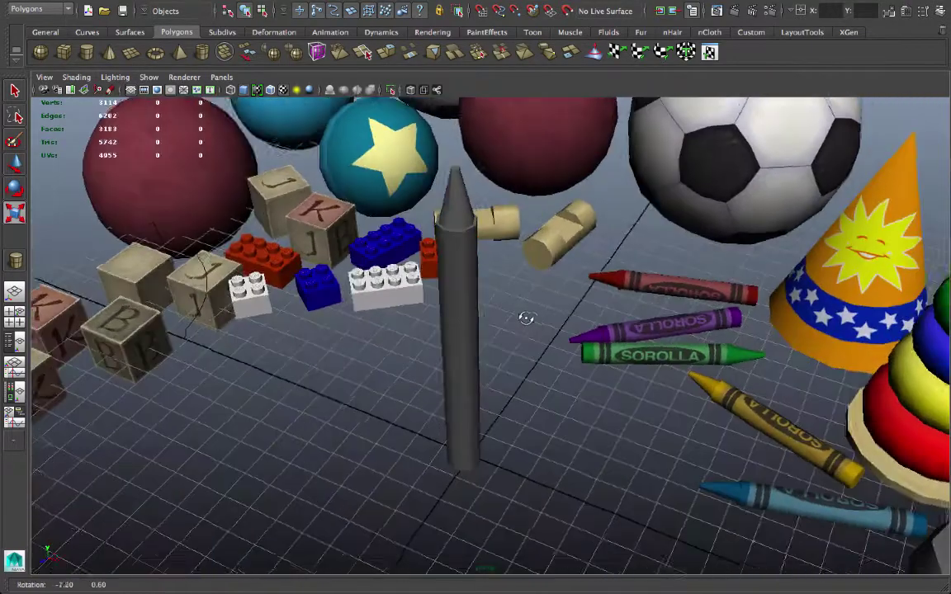
Select the whole crayon and assign a new Lambert material to it.
scroll(525, 318, "up", 5)
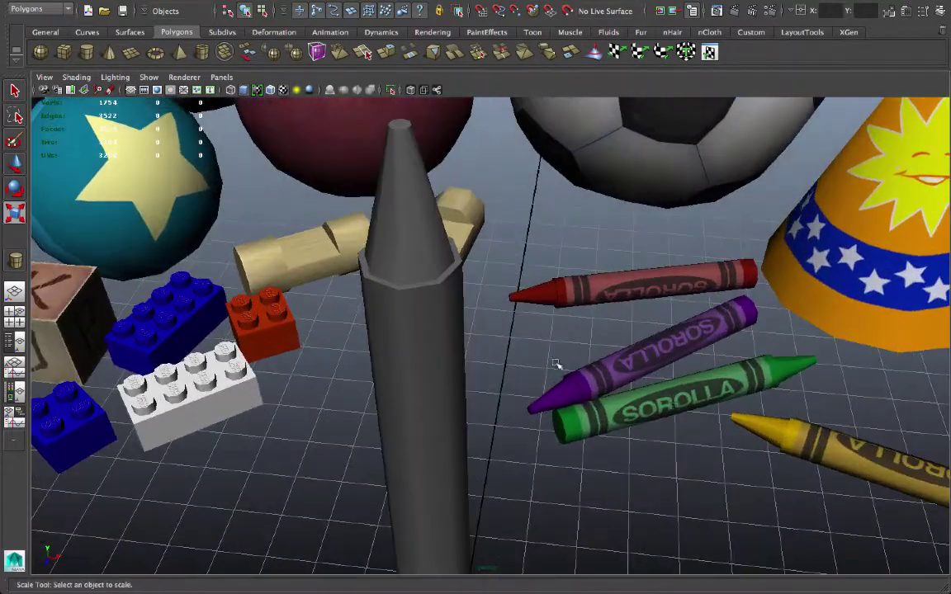
left_click(431, 330)
middle_click_drag(511, 408, 511, 362, "alt")
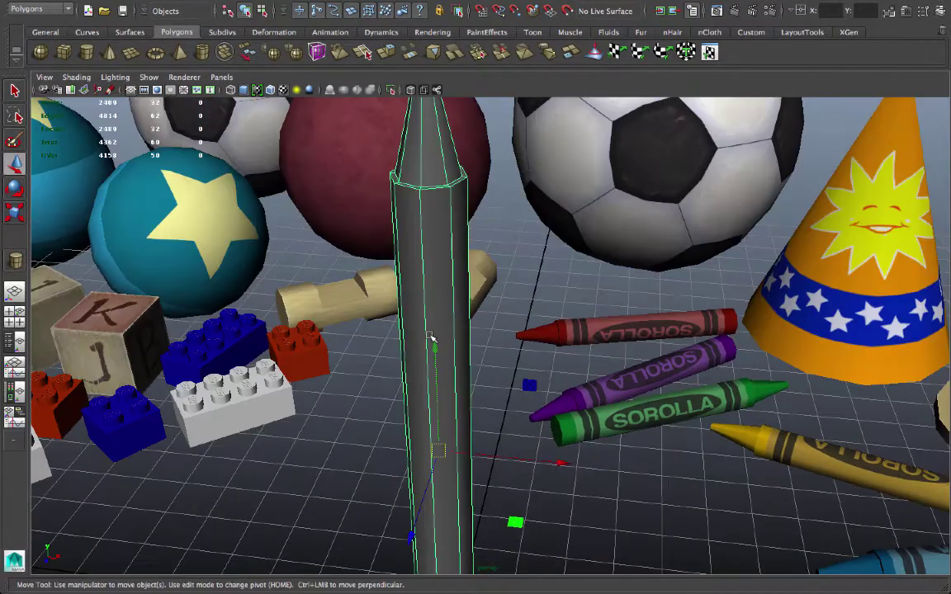
mouse_move(429, 278)
right_mouse_down()
mouse_move(433, 535)
mouse_move(451, 548)
right_mouse_up()
left_click(422, 234)
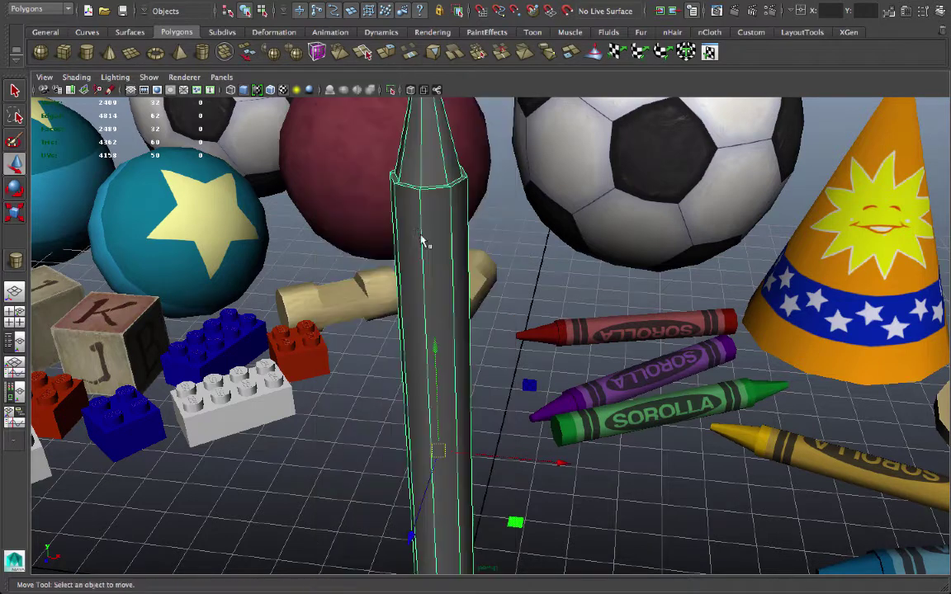
Connect a File texture to the Lambert material's colour and load Crayon_BLUE.tga as its image.
left_click(918, 267)
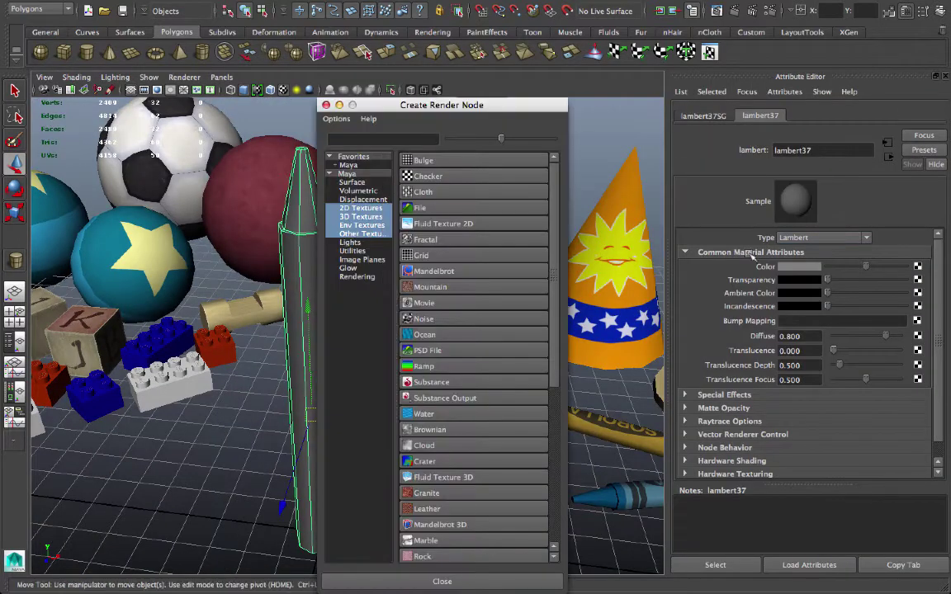
left_click(437, 208)
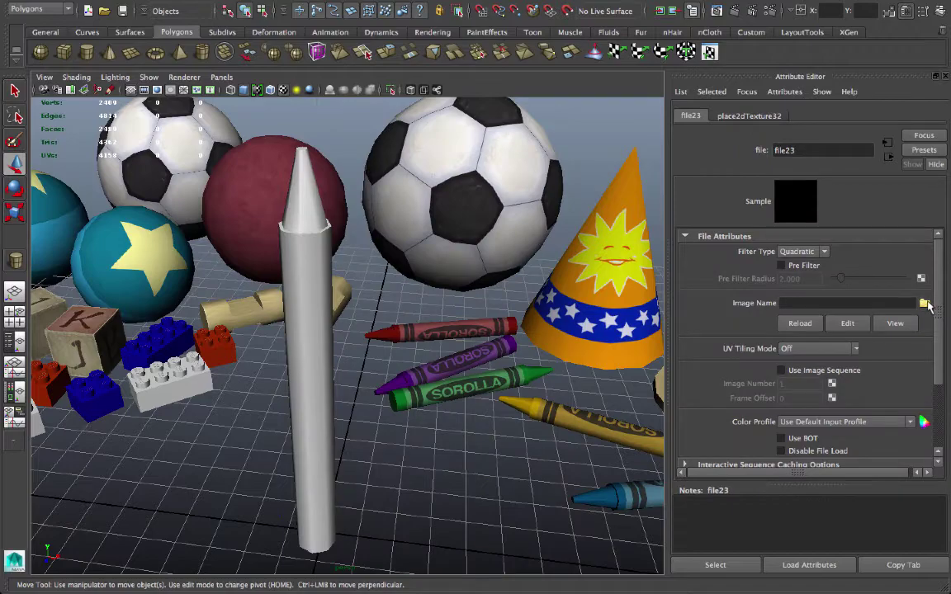
left_click(923, 303)
double_click(253, 303)
double_click(260, 253)
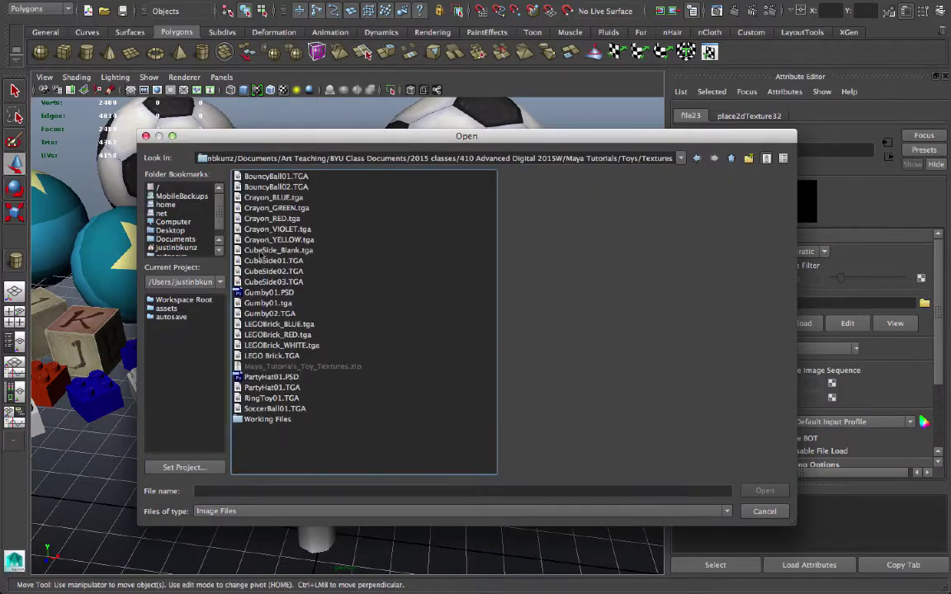
double_click(266, 198)
Select all of the crayon's faces and apply a cylindrical UV projection.
left_click_drag(266, 202, 636, 430, "alt")
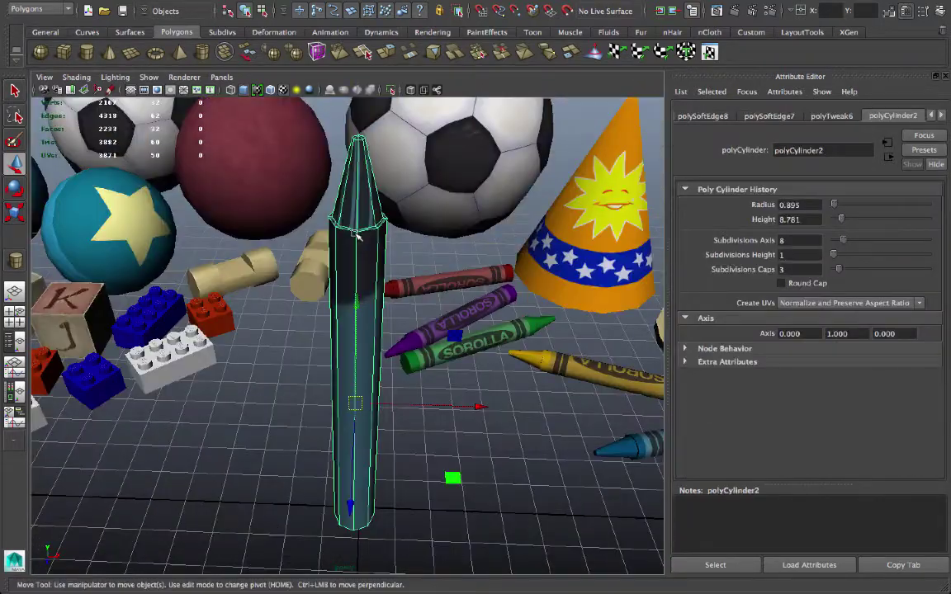
right_click_drag(357, 233, 304, 230)
left_click_drag(344, 341, 266, 194)
right_click_drag(266, 194, 480, 240, "alt")
middle_click_drag(480, 239, 501, 304, "alt")
left_click_drag(443, 311, 281, 307, "alt")
left_click(649, 57)
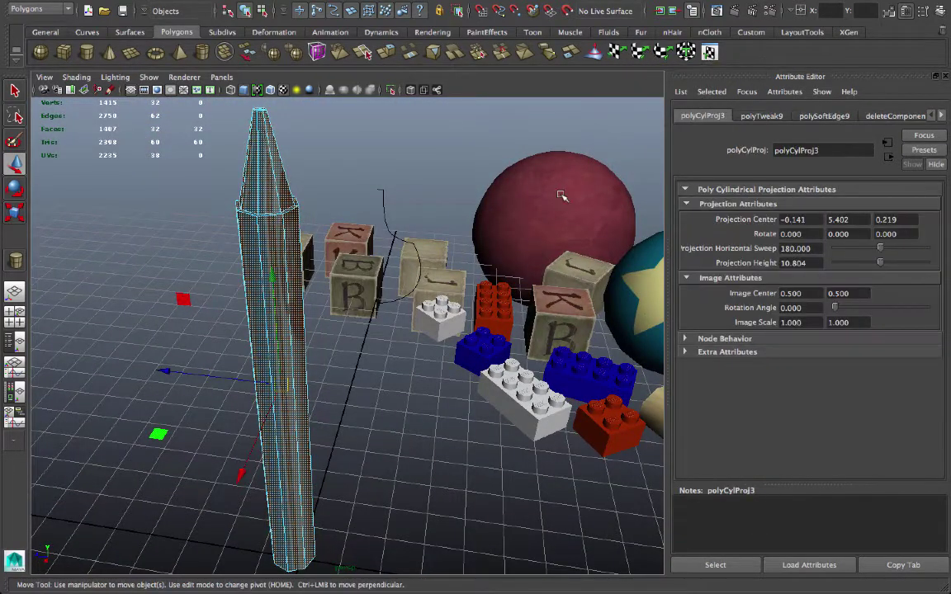
Examine how the projected SOROLLA label texture wraps around the crayon from several sides.
left_click_drag(457, 238, 355, 226, "alt")
right_click_drag(355, 225, 488, 223, "alt")
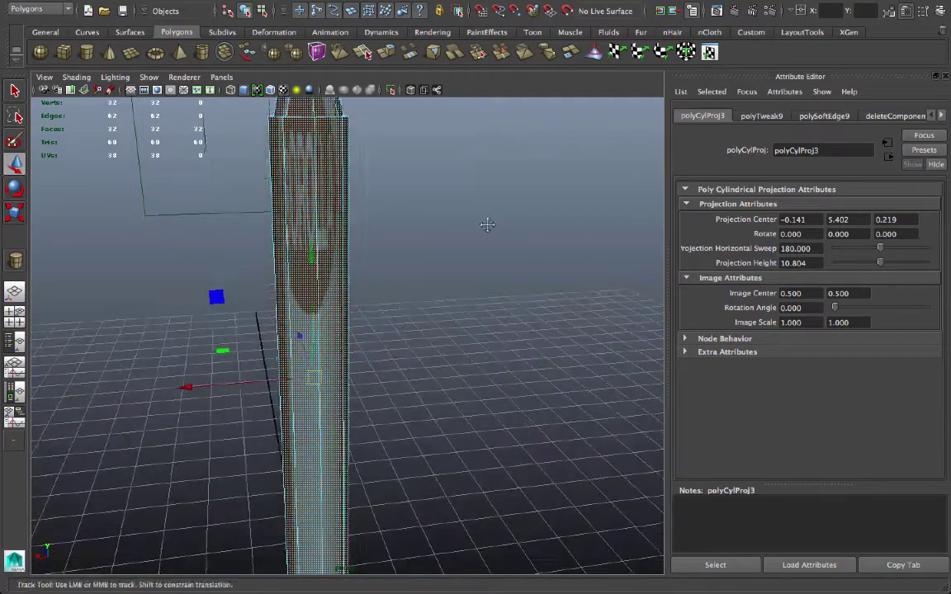
middle_click_drag(487, 223, 586, 278, "alt")
left_click(570, 278)
right_click_drag(570, 278, 361, 259, "alt")
left_click_drag(361, 259, 420, 249, "alt")
right_click_drag(420, 249, 606, 283, "alt")
middle_click_drag(548, 267, 505, 301, "alt")
left_click_drag(504, 303, 491, 269, "alt")
right_click_drag(490, 271, 400, 290, "alt")
left_click_drag(400, 290, 360, 308, "alt")
Select the crayon and show its UVs in the UV Texture Editor beside the viewport.
left_click(372, 307)
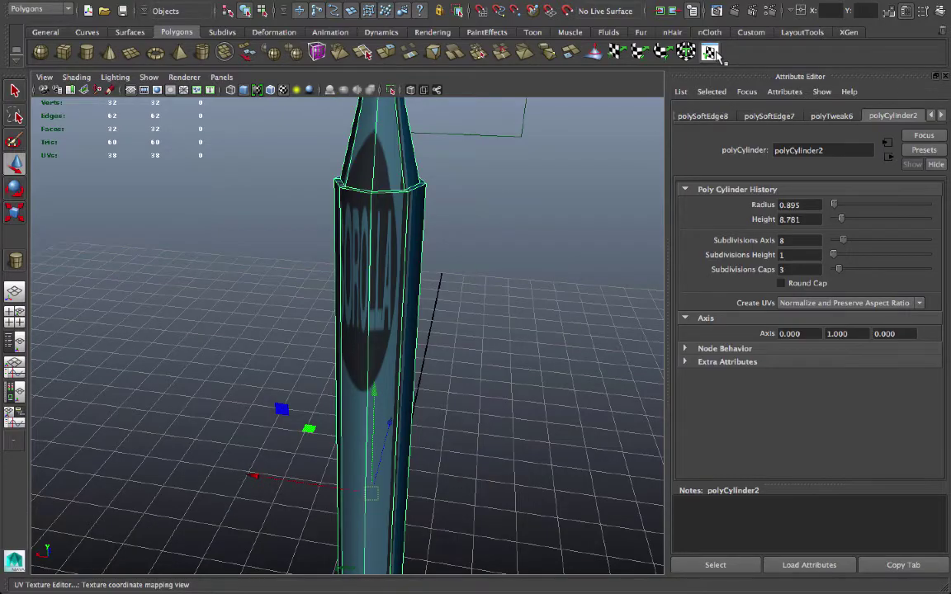
left_click(715, 54)
scroll(668, 289, "down", 5)
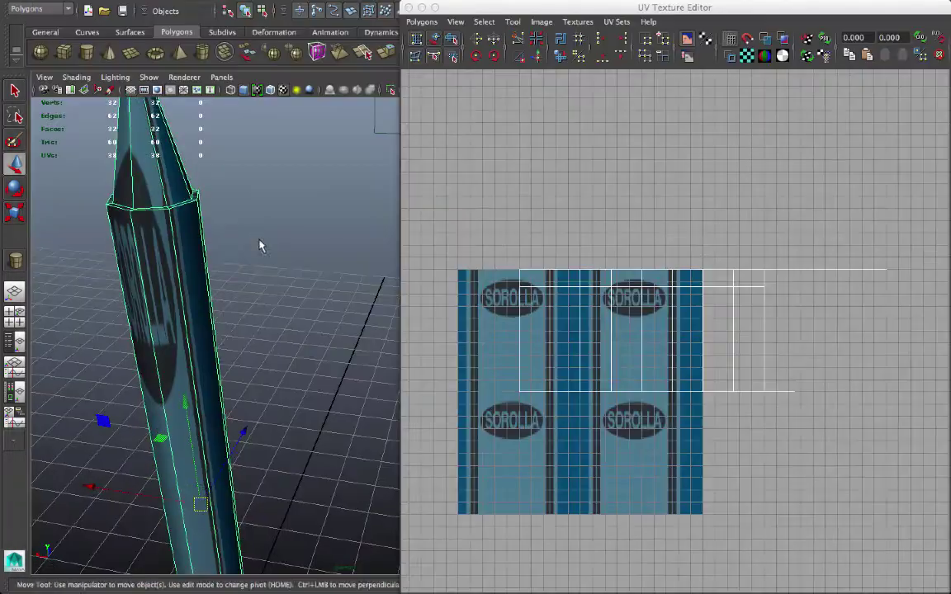
left_click_drag(259, 246, 355, 264, "alt")
right_click_drag(598, 99, 628, 151, "alt")
middle_click_drag(621, 195, 617, 121, "alt")
left_click_drag(617, 10, 587, 10)
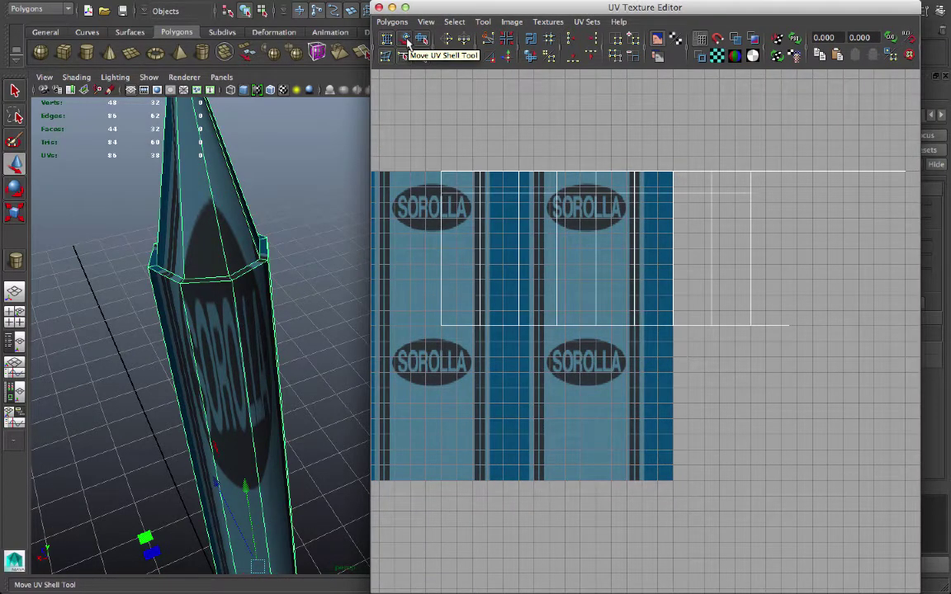
Rotate the crayon's UV shell a quarter turn and move it so the label runs along the body.
left_click(406, 40)
left_click(558, 213)
mouse_move(679, 243)
left_mouse_down()
mouse_move(630, 314)
mouse_move(717, 342)
mouse_move(694, 229)
mouse_move(590, 251)
mouse_move(694, 344)
mouse_move(772, 263)
mouse_move(669, 249)
left_mouse_up()
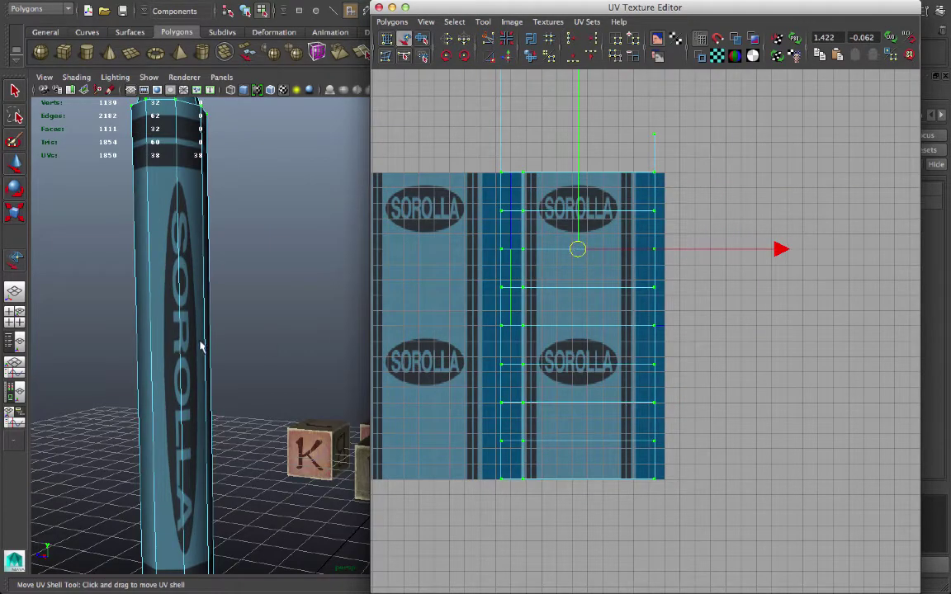
Scale the UV shell vertically to about half its height and move it up over a single SOROLLA label.
left_click_drag(200, 347, 199, 319, "alt")
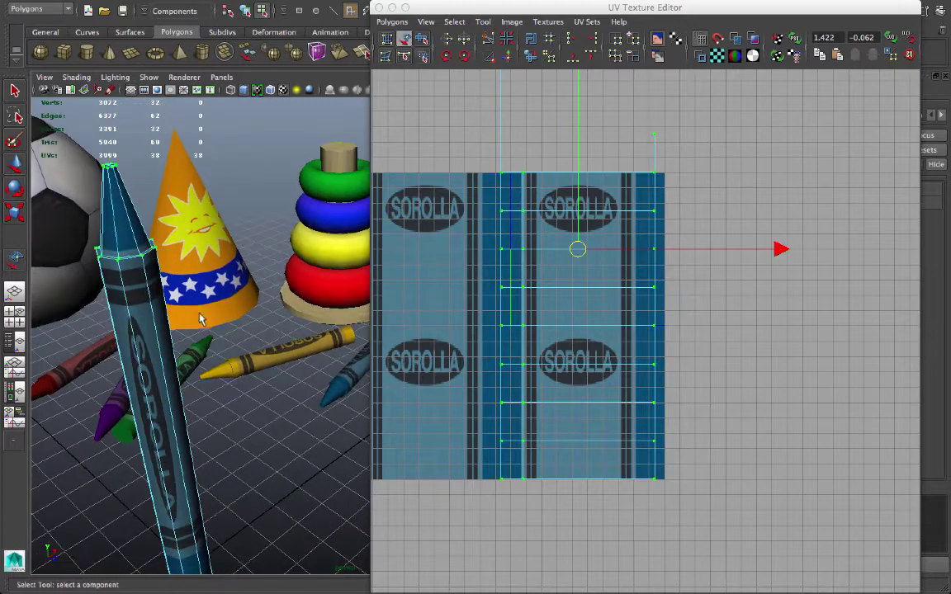
middle_click_drag(200, 315, 264, 303, "alt")
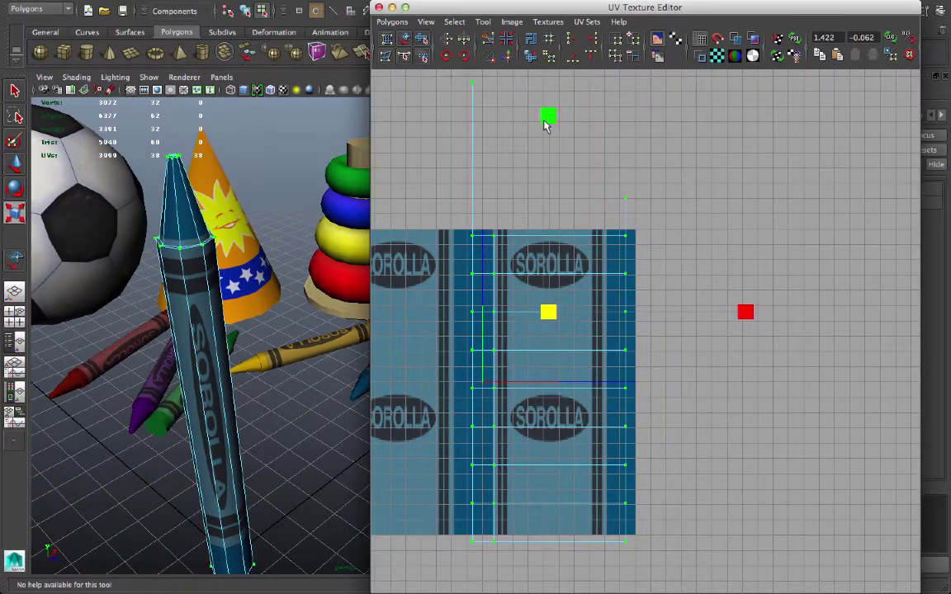
left_click_drag(548, 156, 547, 219)
key("w")
left_click_drag(547, 308, 551, 285)
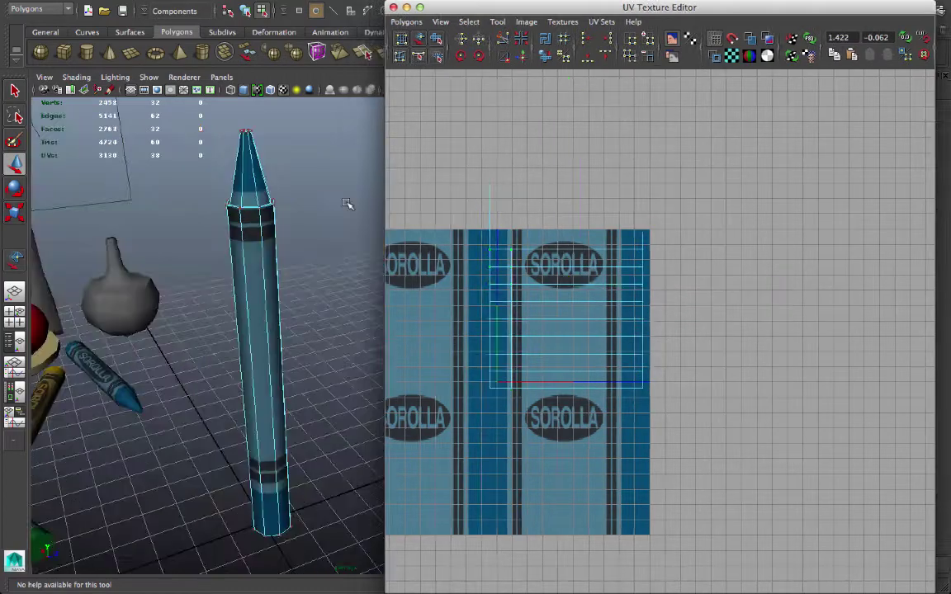
Shift the UV shell horizontally and narrow it slightly to fit the stripes to the crayon's ends.
left_click_drag(350, 205, 324, 229, "alt")
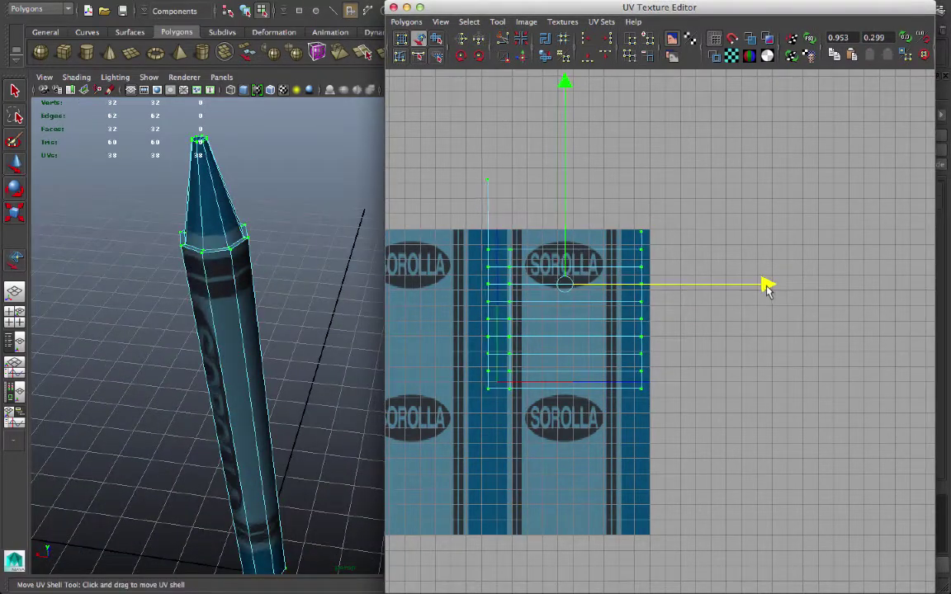
left_click_drag(766, 287, 753, 287)
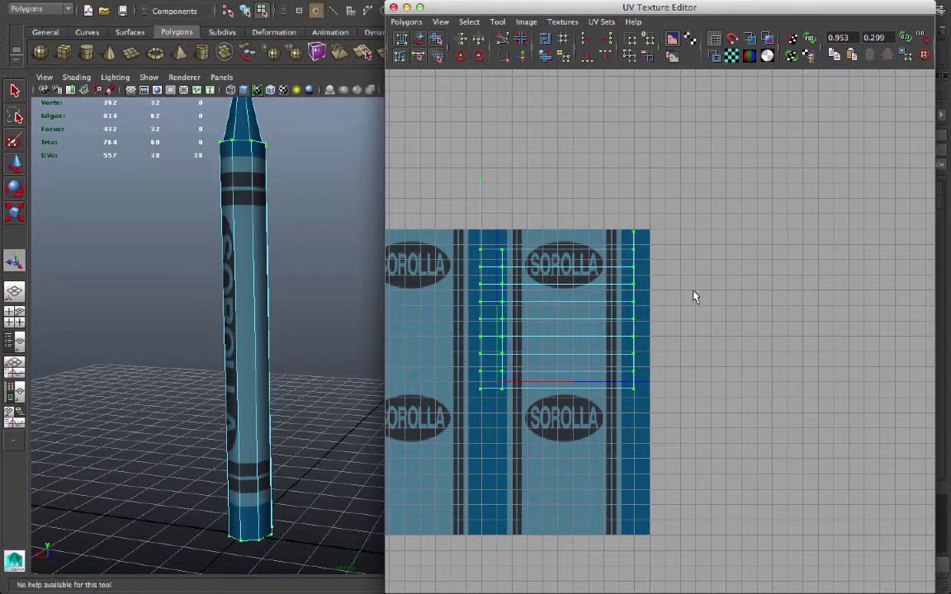
key("r")
left_click_drag(751, 285, 761, 286)
left_click_drag(746, 289, 745, 289)
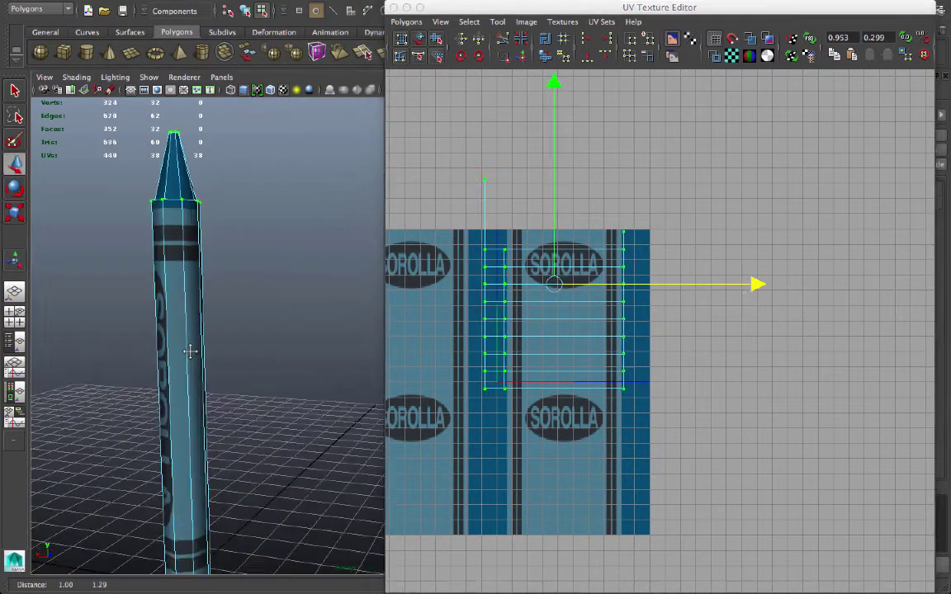
Switch the viewport to flat lighting so the crayon's texture shows without shading.
left_click_drag(190, 352, 182, 384, "alt")
middle_click_drag(182, 384, 270, 352, "alt")
left_click_drag(270, 352, 273, 352, "alt")
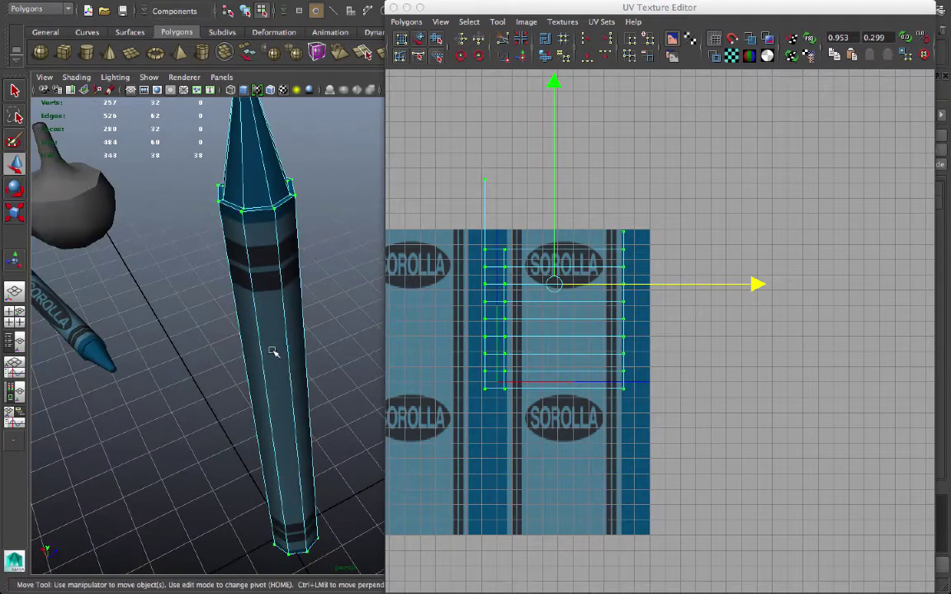
left_click(115, 77)
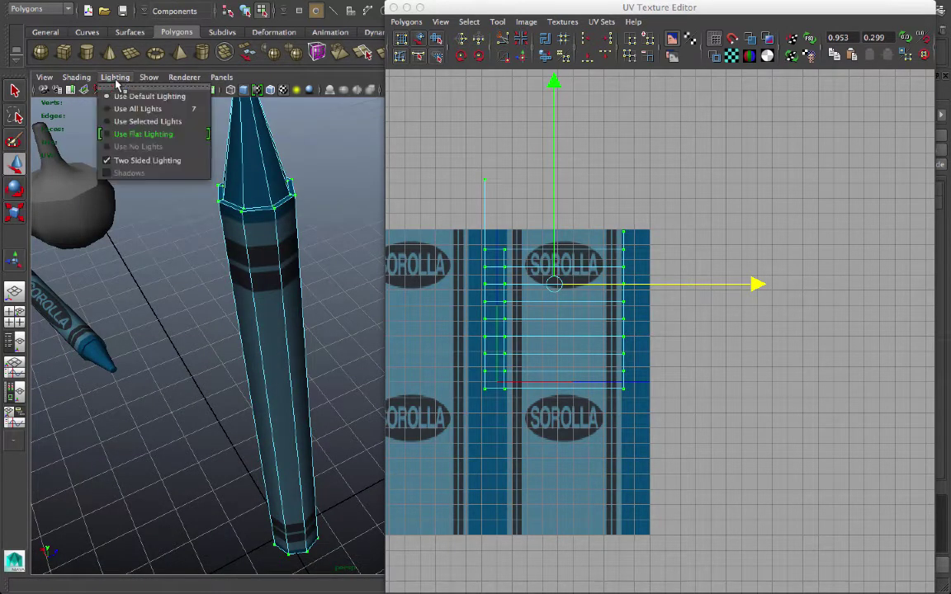
left_click(144, 135)
Move the row of UVs at the crayon's base slightly outward into the dark blue band.
mouse_move(248, 272)
left_mouse_down("alt")
mouse_move(308, 272)
mouse_move(230, 248)
mouse_move(272, 234)
left_mouse_up("alt")
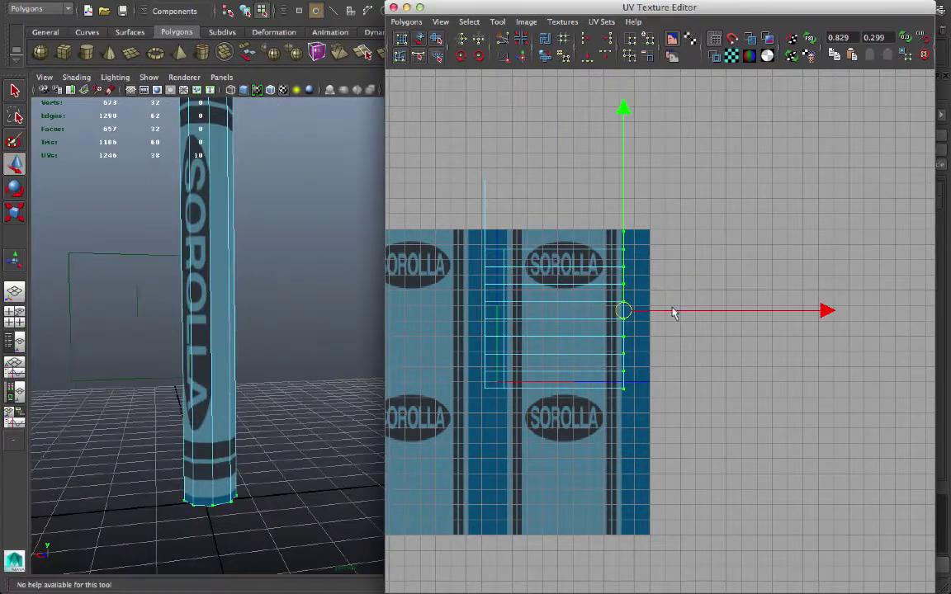
left_click_drag(672, 314, 679, 314)
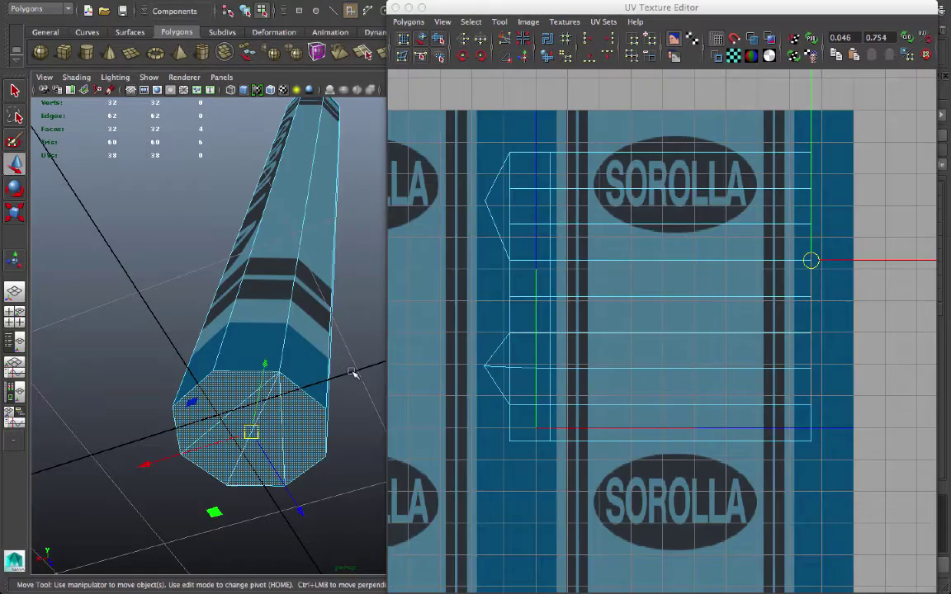
Try a planar projection on the crayon's bottom cap face.
mouse_move(322, 330)
left_mouse_down("alt")
mouse_move(326, 348)
mouse_move(338, 338)
left_mouse_up("alt")
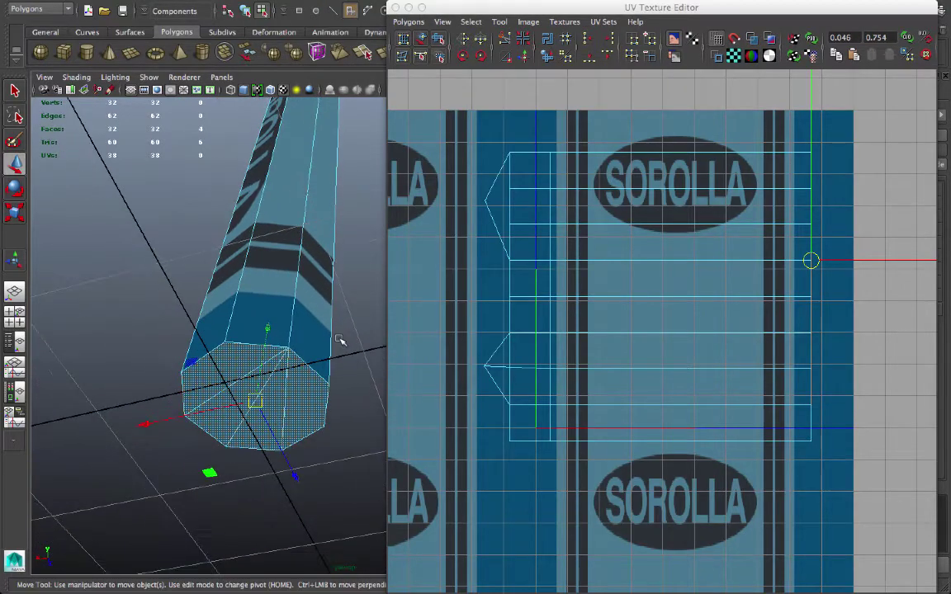
left_click_drag(460, 7, 551, 150)
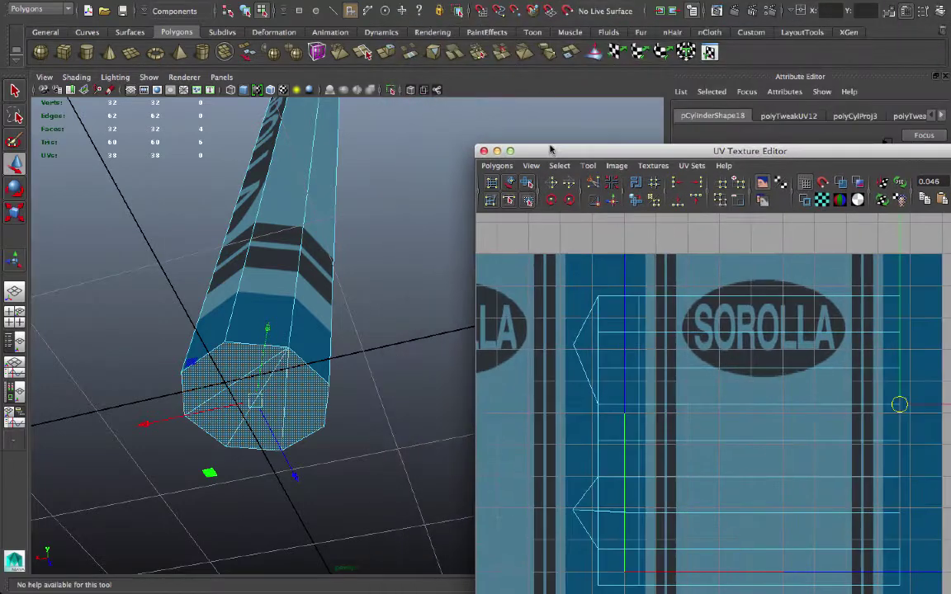
left_click(616, 51)
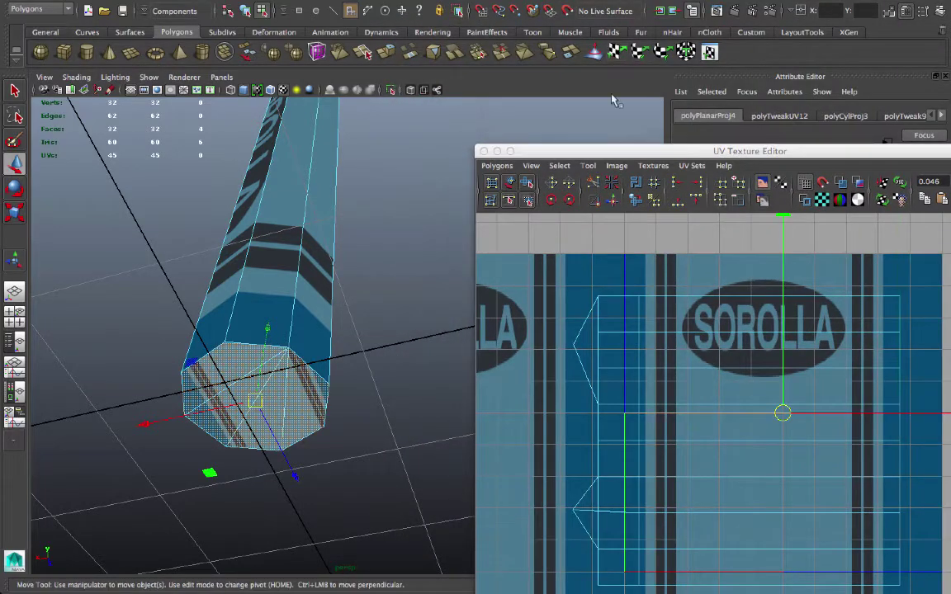
right_click_drag(632, 317, 441, 367, "alt")
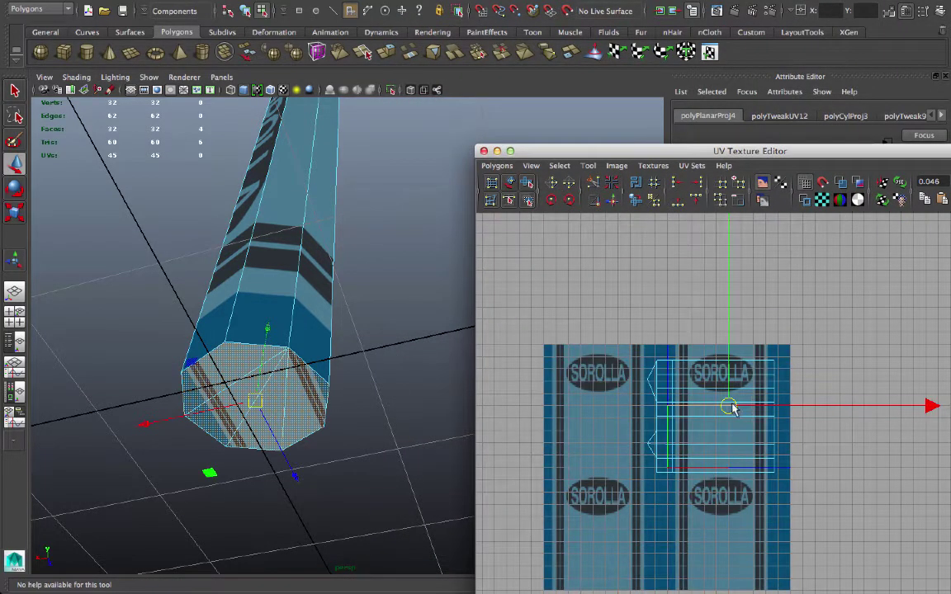
Unwrap the bottom cap with automatic mapping, then shrink its octagonal UV shell and place it in the solid dark blue band.
left_click(688, 53)
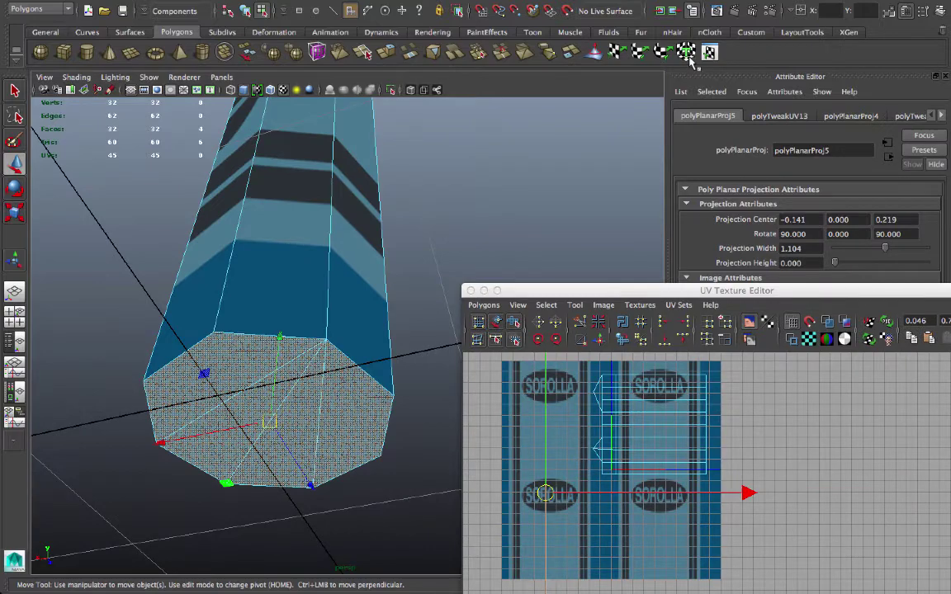
left_click(689, 57)
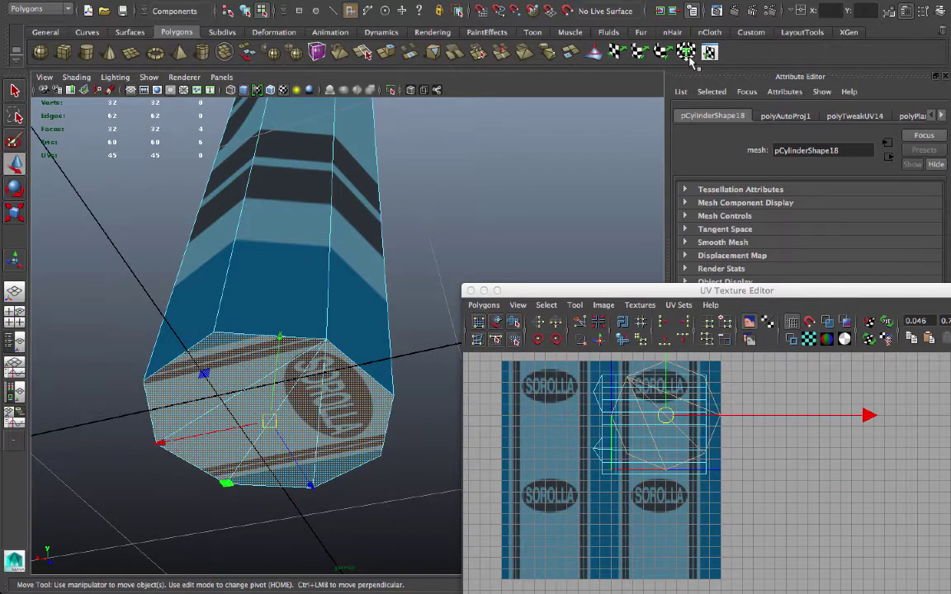
middle_click_drag(634, 434, 631, 406, "alt")
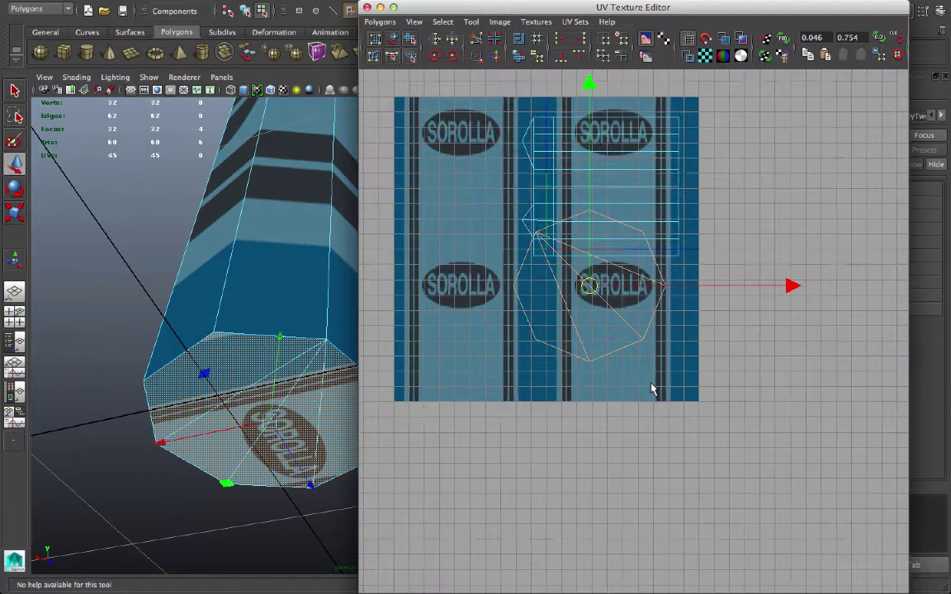
middle_click_drag(652, 388, 713, 421, "alt")
right_click_drag(713, 420, 847, 434, "alt")
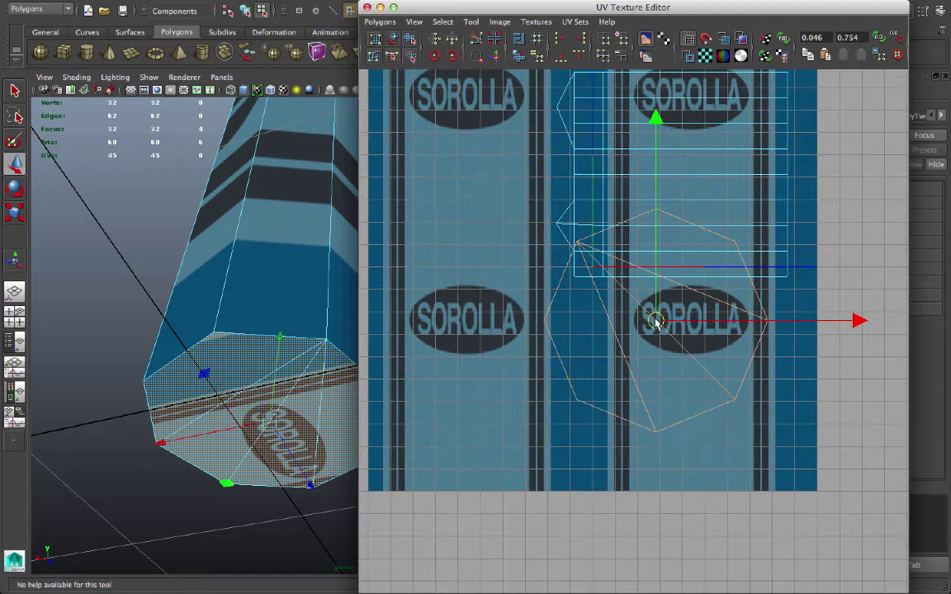
left_click_drag(654, 321, 513, 410)
key("e")
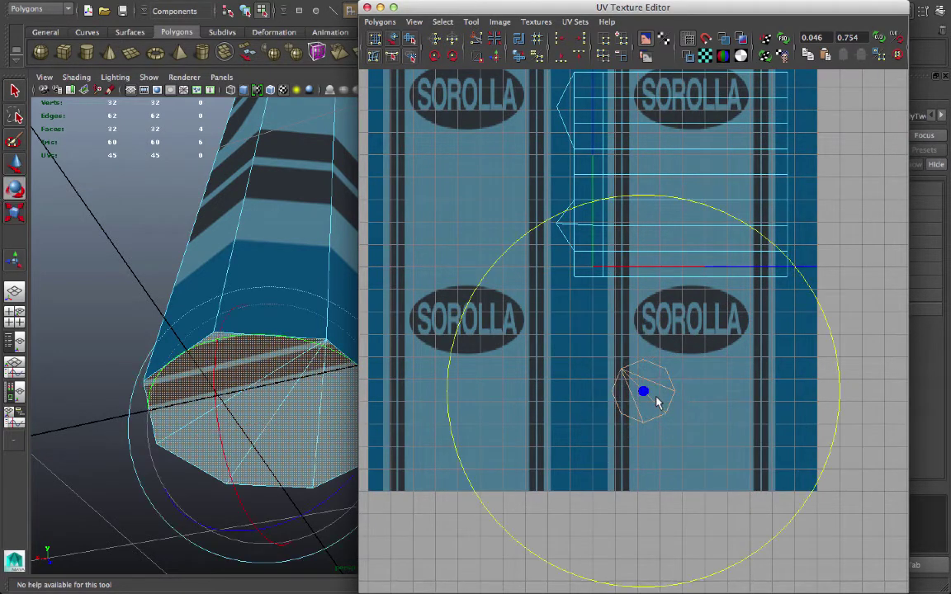
key("w")
left_click_drag(641, 393, 577, 313)
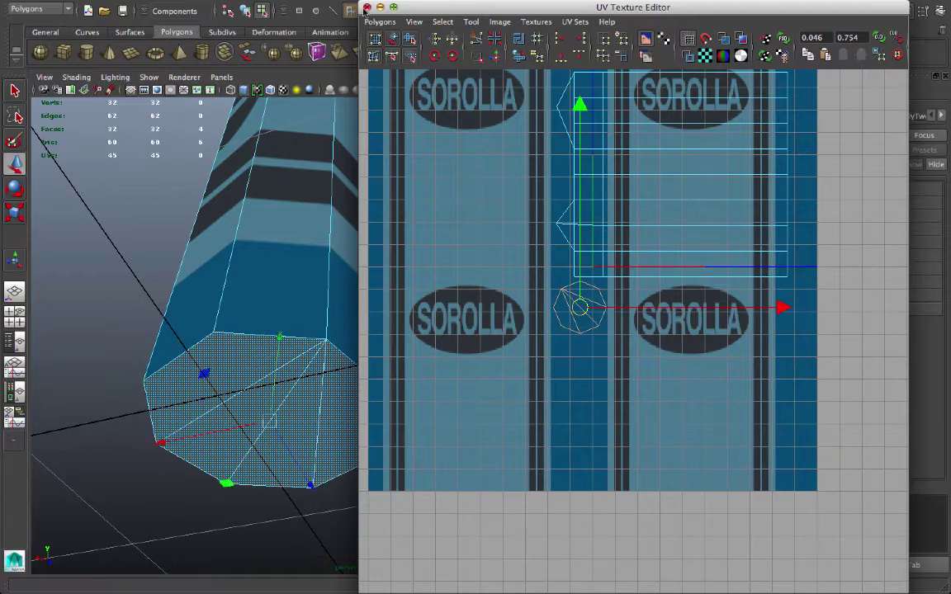
Select the crayon's main UV shell with the Move UV Shell tool and move it up toward the texture's top edge.
left_click(367, 7)
left_click_drag(428, 369, 487, 420, "alt")
scroll(462, 371, "down", 5)
right_click_drag(397, 231, 450, 216)
left_click(468, 251)
left_click(495, 340)
mouse_move(549, 378)
left_mouse_down("alt")
mouse_move(556, 383)
mouse_move(539, 384)
left_mouse_up("alt")
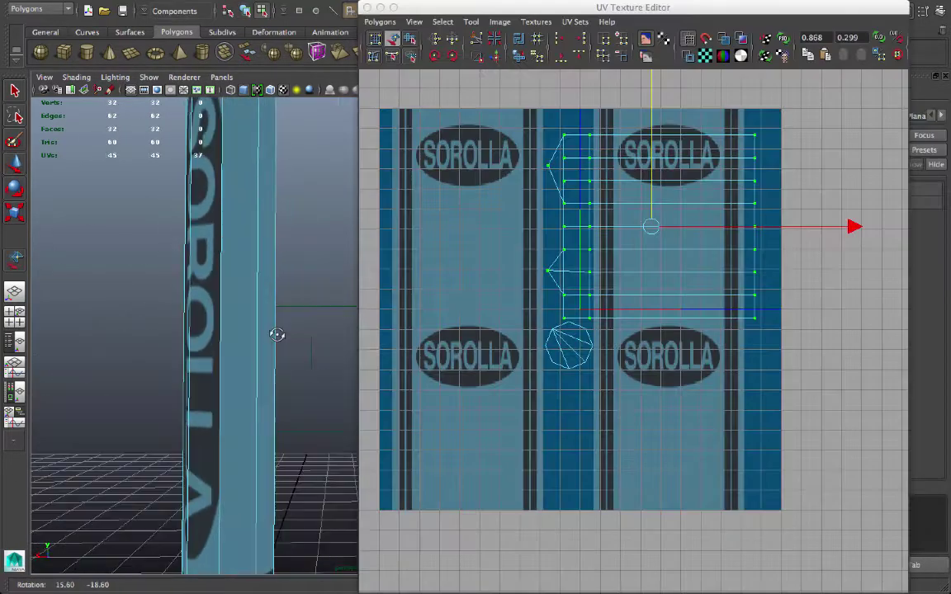
left_click_drag(277, 334, 280, 324, "alt")
left_click_drag(228, 309, 242, 355, "alt")
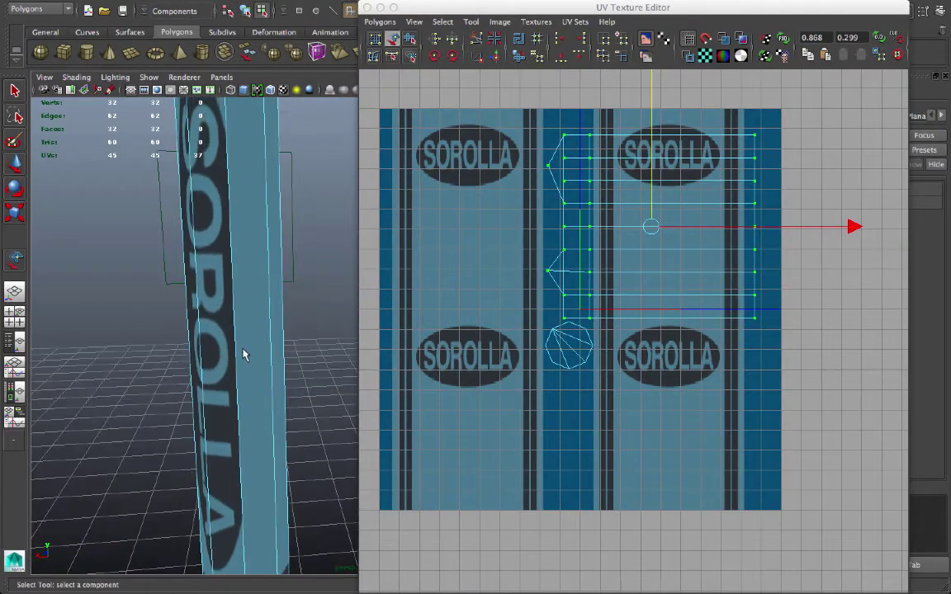
left_click_drag(650, 102, 664, 80)
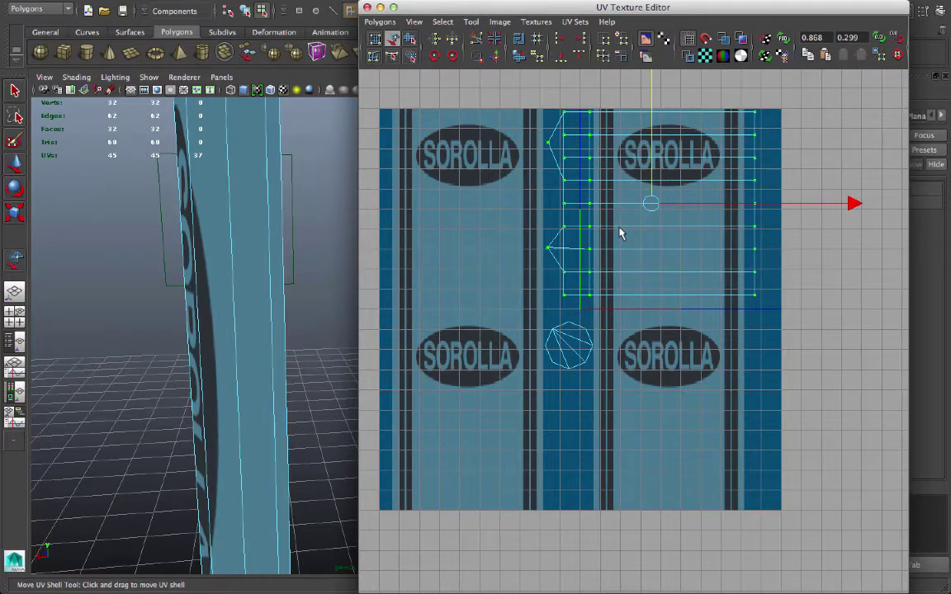
Scale the crayon's main UV shell slightly taller to adjust the SOROLLA label around the body.
left_click_drag(276, 282, 239, 270, "alt")
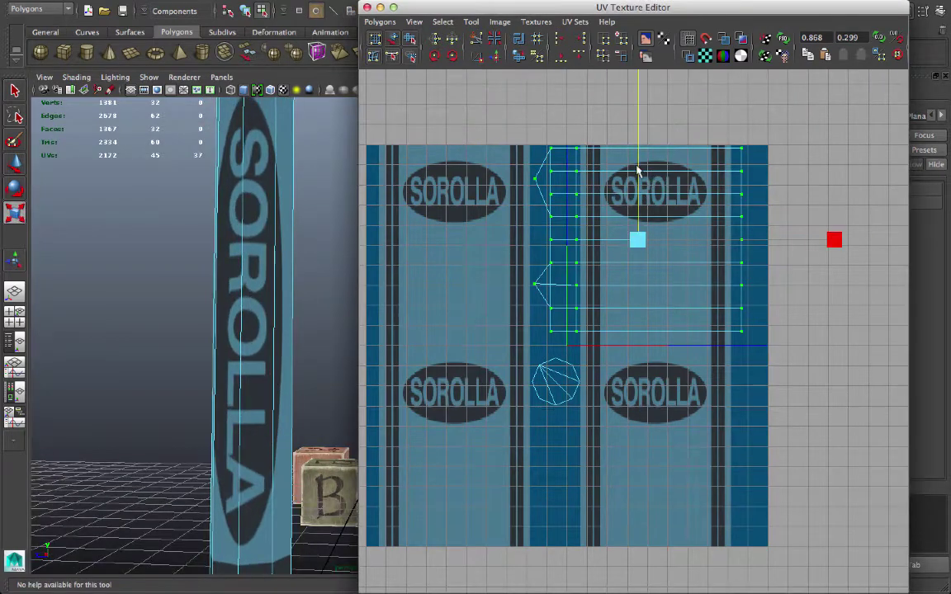
left_click_drag(637, 171, 633, 154)
middle_click_drag(607, 177, 594, 209, "alt")
key("w")
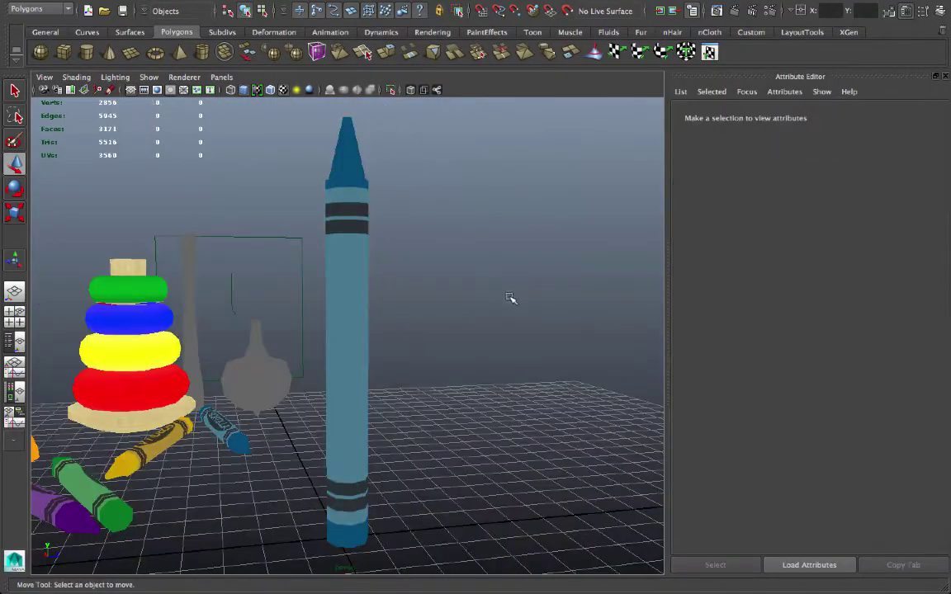
Scale the textured crayon down uniformly to about the size of the scene's other crayons.
left_click_drag(510, 298, 468, 364, "alt")
right_click_drag(231, 353, 301, 361, "alt")
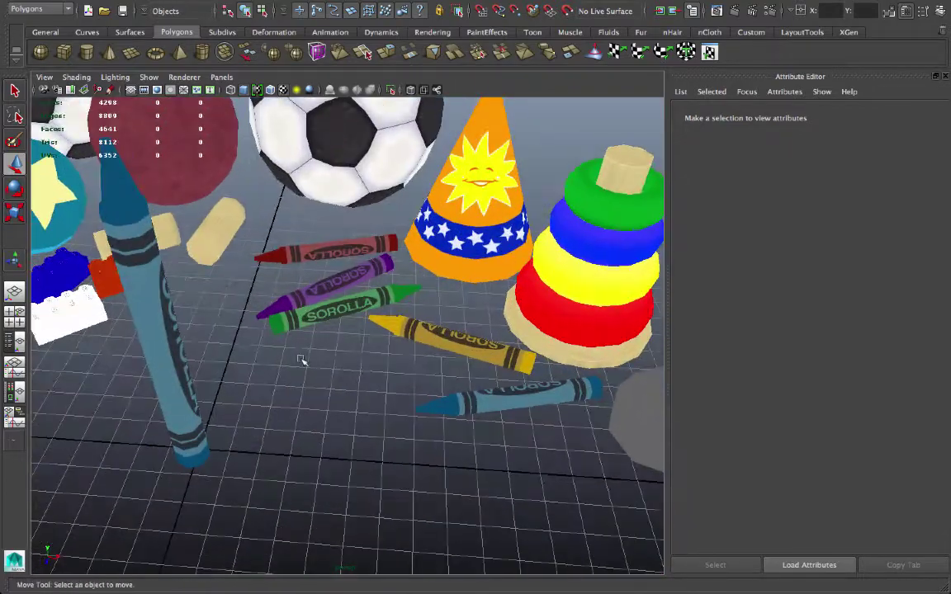
middle_click_drag(148, 351, 278, 383, "alt")
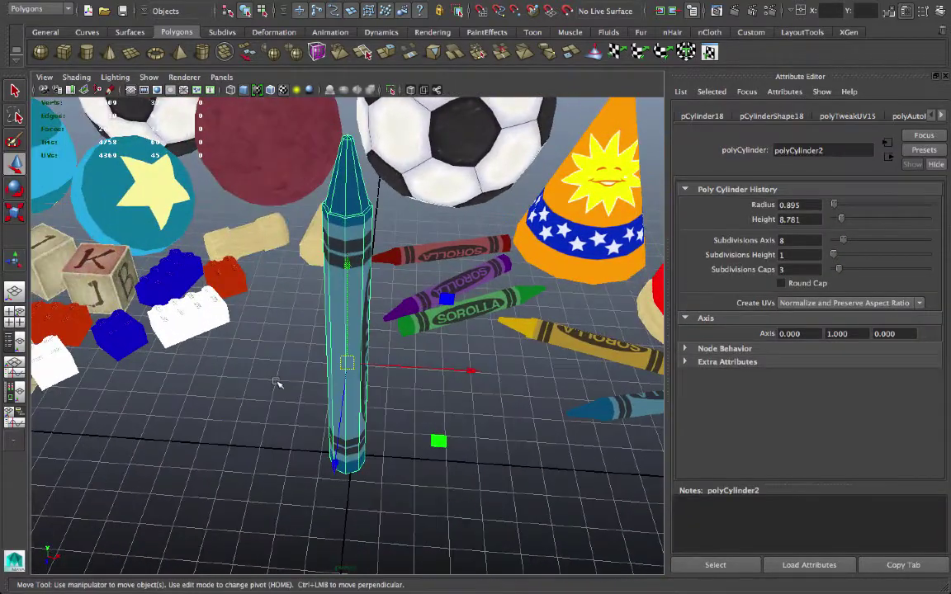
key("r")
left_click_drag(347, 365, 485, 377)
key("w")
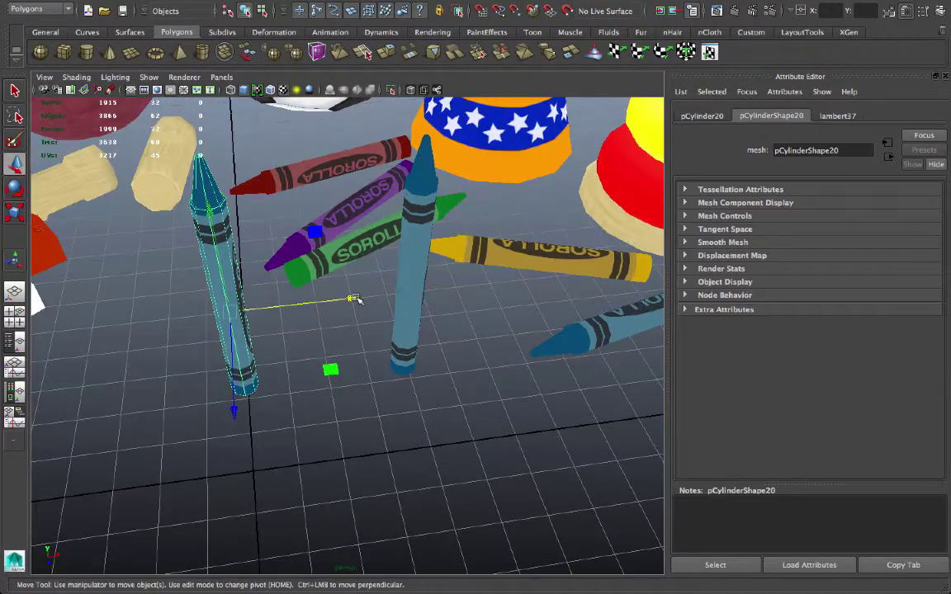
Duplicate the crayon and offset the copies sideways to form a row of five standing crayons.
left_click_drag(353, 300, 292, 304)
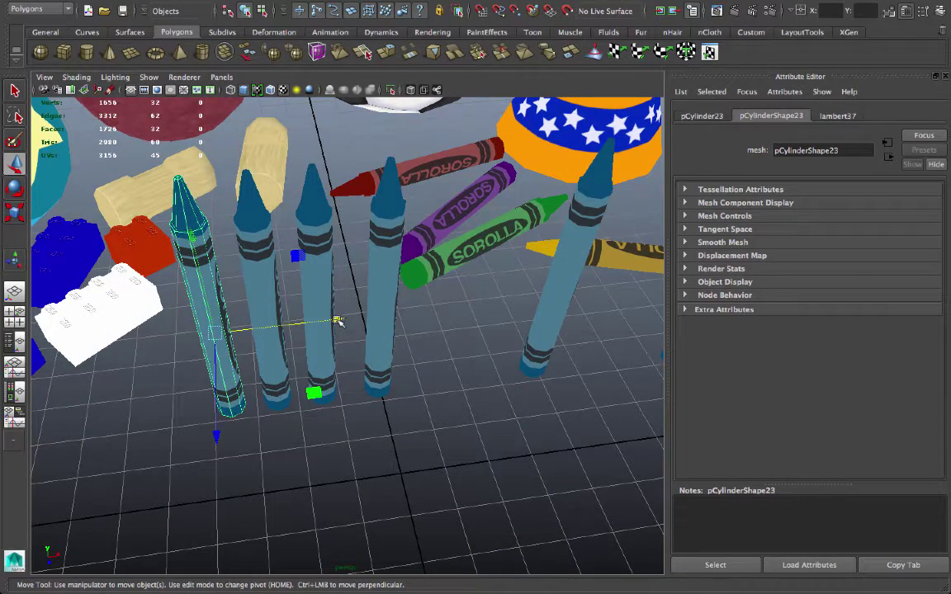
left_click_drag(339, 321, 290, 326)
middle_click_drag(283, 331, 409, 343, "alt")
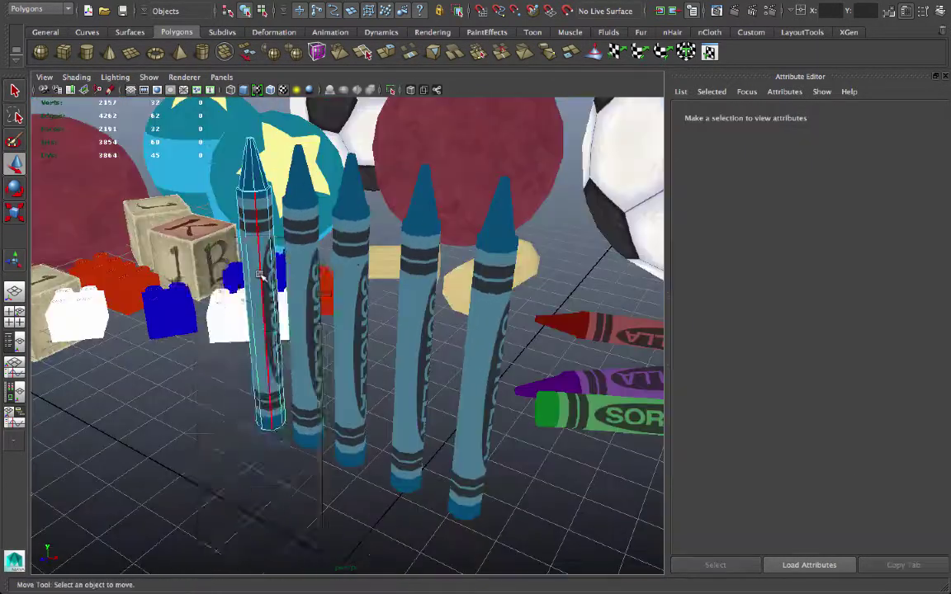
Assign a new Lambert material to the outermost crayon beside the bricks, with Crayon_GREEN.tga as its color texture.
right_click_drag(260, 274, 260, 542)
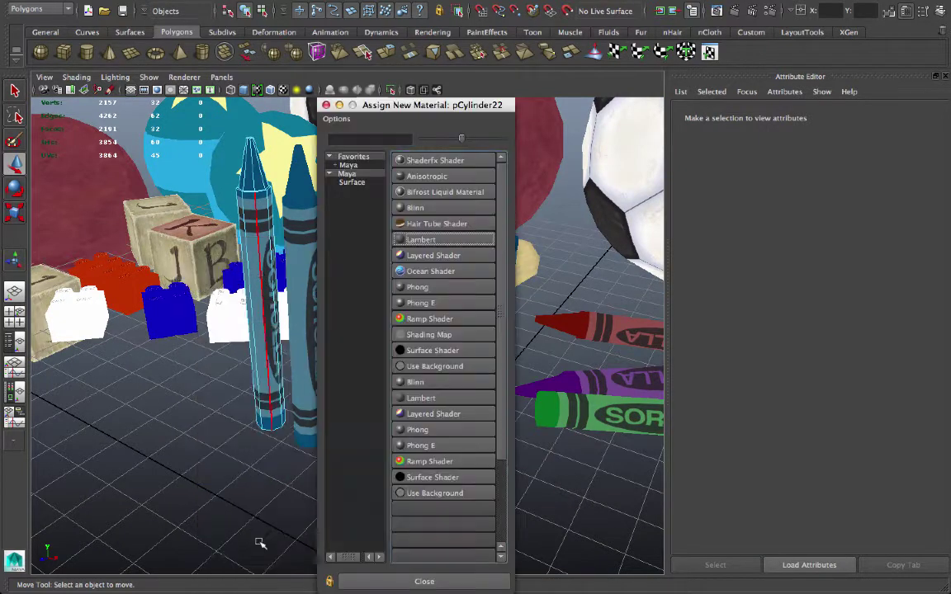
left_click(379, 213)
left_click(916, 266)
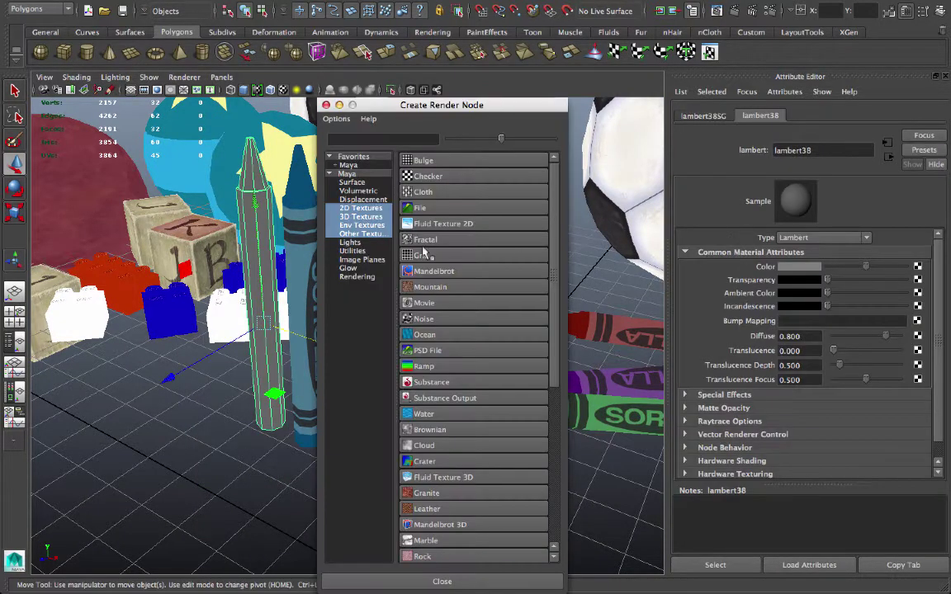
left_click(421, 207)
left_click(925, 303)
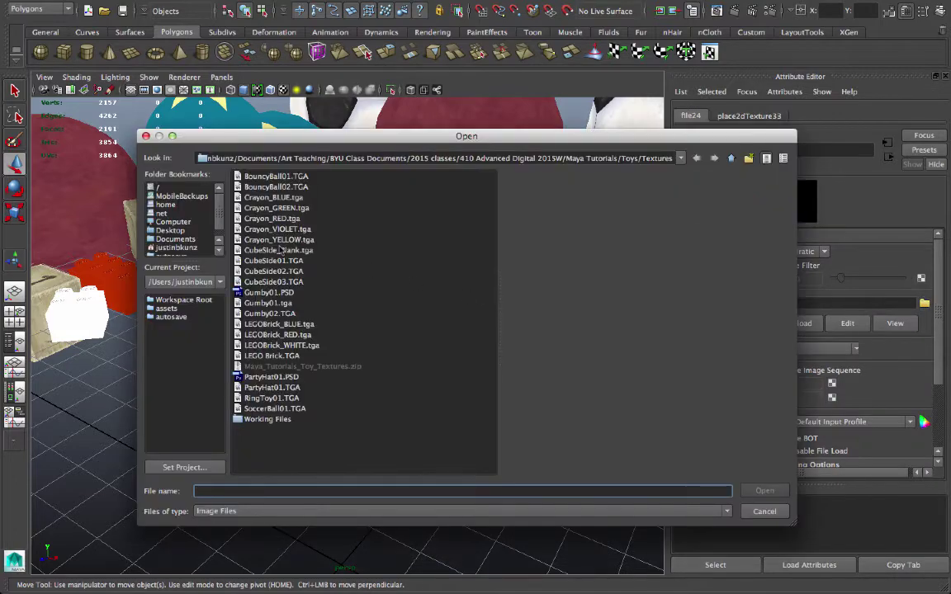
left_click(262, 209)
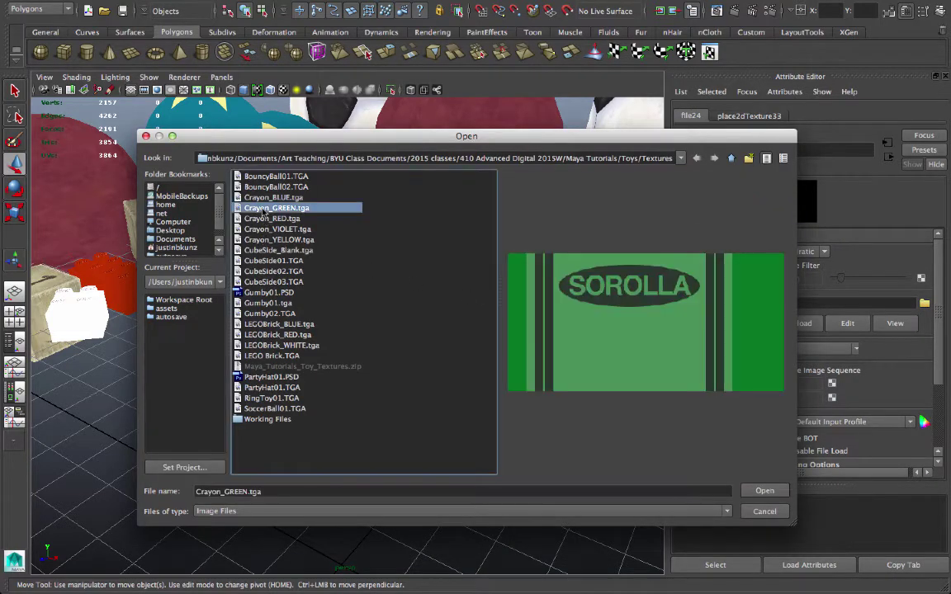
left_click(769, 492)
Assign a new Lambert material to the crayon beside the green one, with Crayon_RED.tga as its color texture.
left_click_drag(339, 361, 355, 413, "alt")
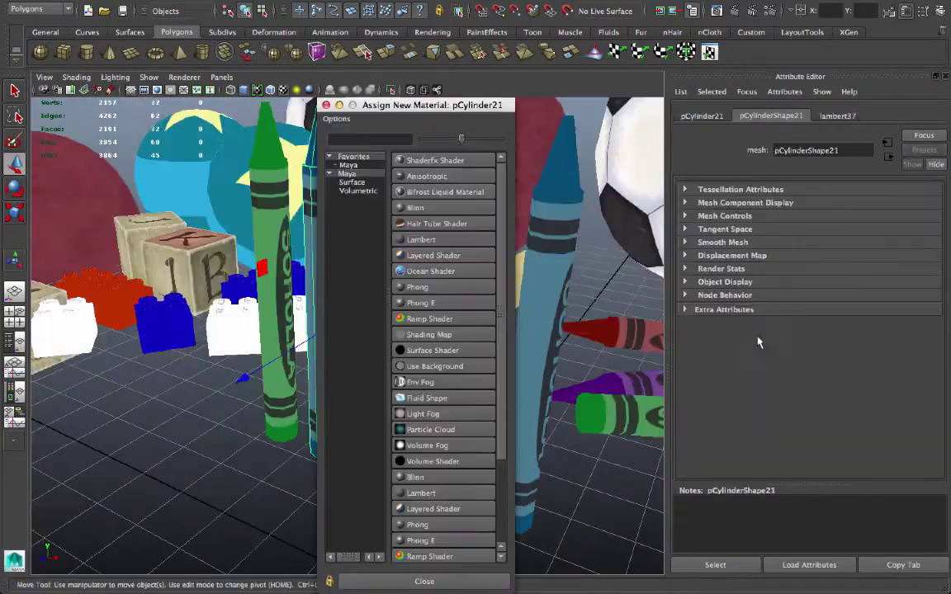
left_click(426, 241)
left_click(917, 265)
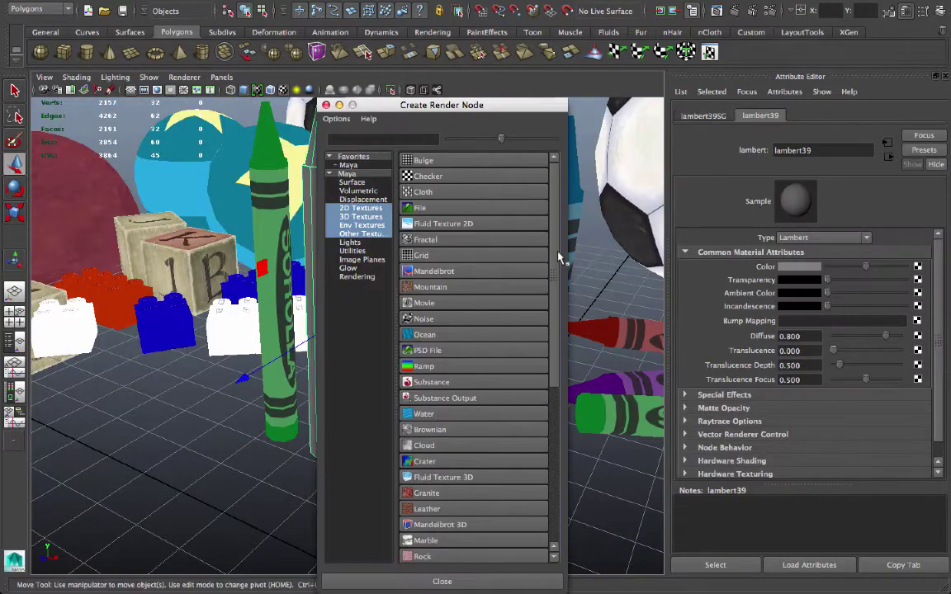
left_click(423, 208)
left_click(924, 303)
double_click(278, 220)
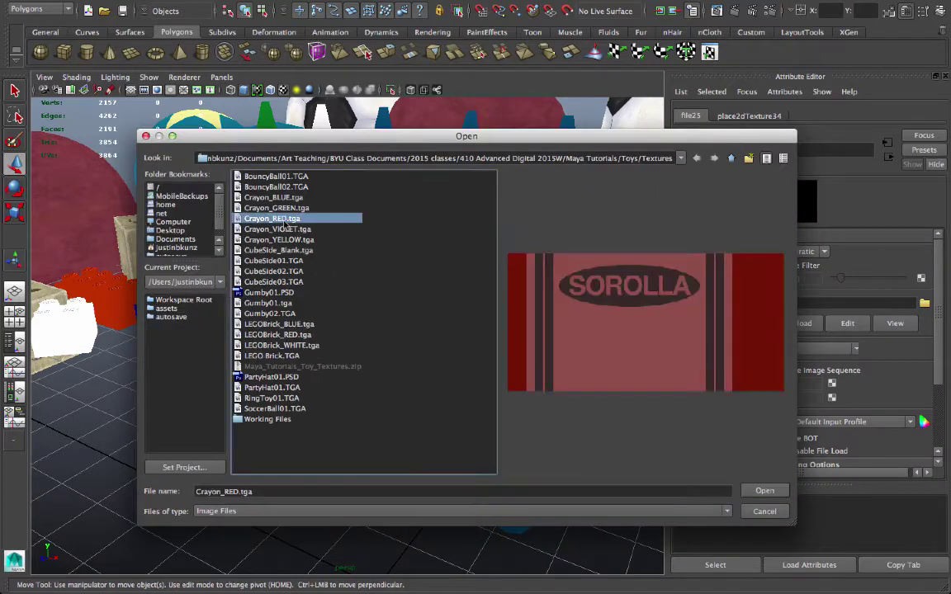
Assign a new Lambert material to the middle crayon of the row, with Crayon_VIOLET.tga as its color texture.
left_click_drag(376, 330, 382, 353, "alt")
right_click_drag(381, 352, 378, 530)
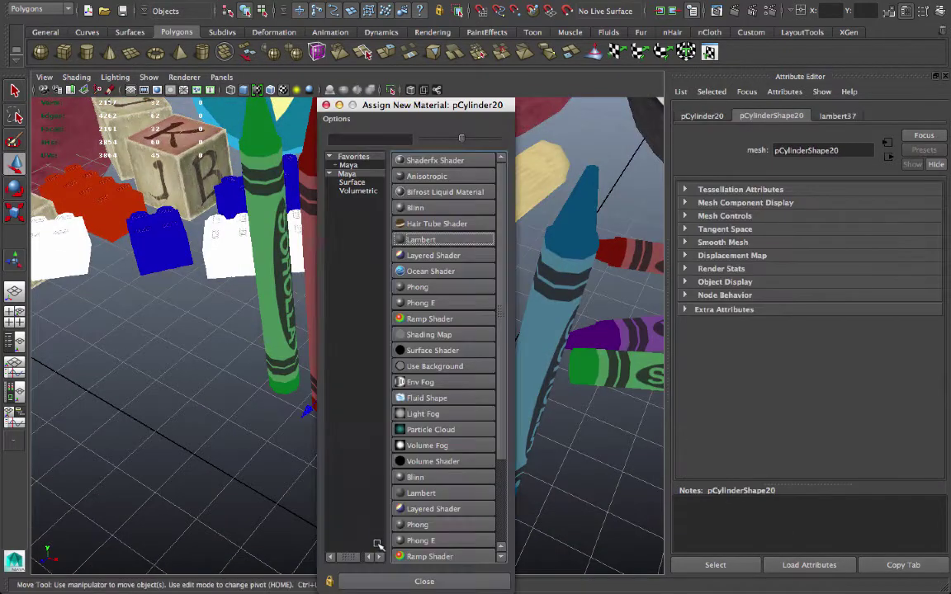
left_click(429, 239)
left_click(917, 265)
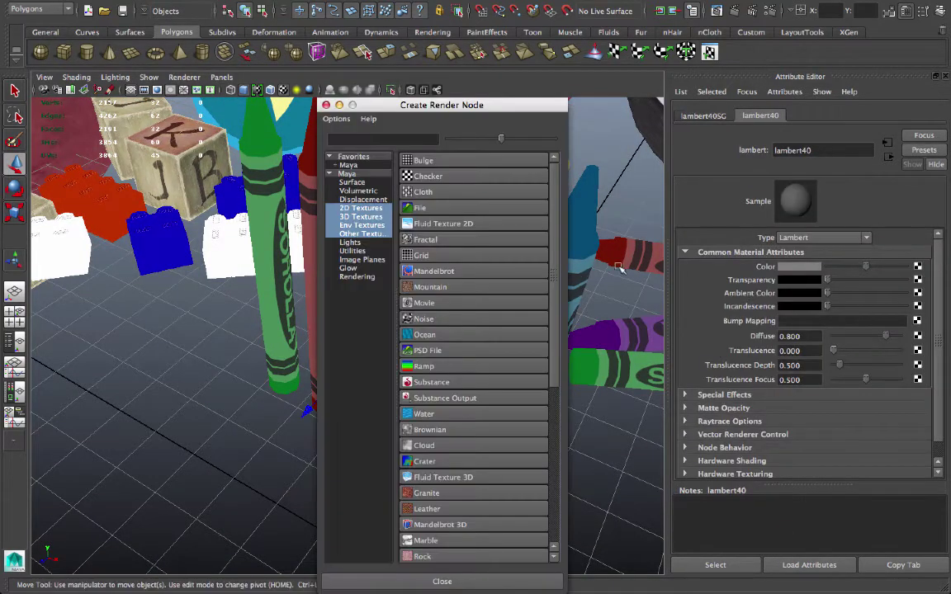
left_click(419, 207)
left_click(924, 304)
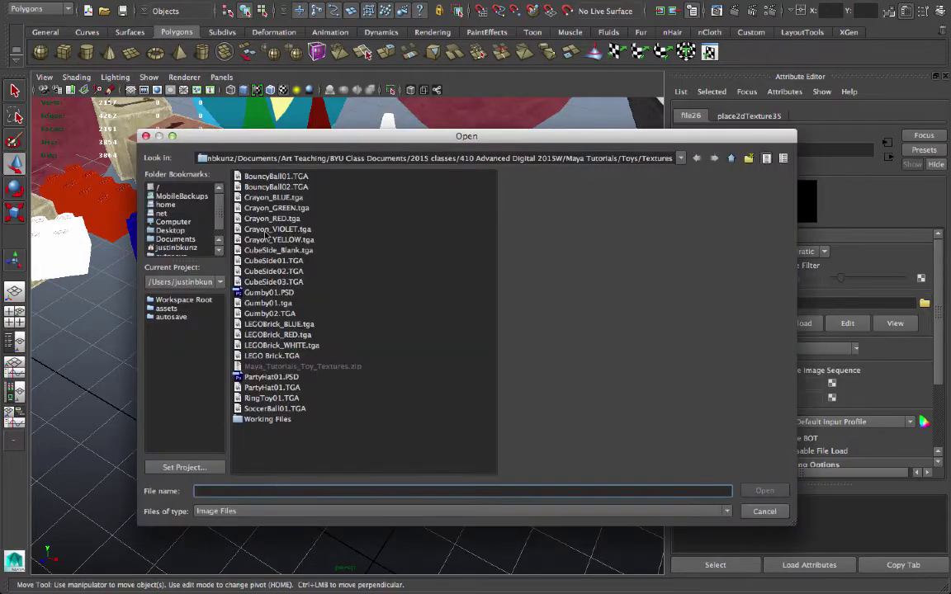
double_click(266, 232)
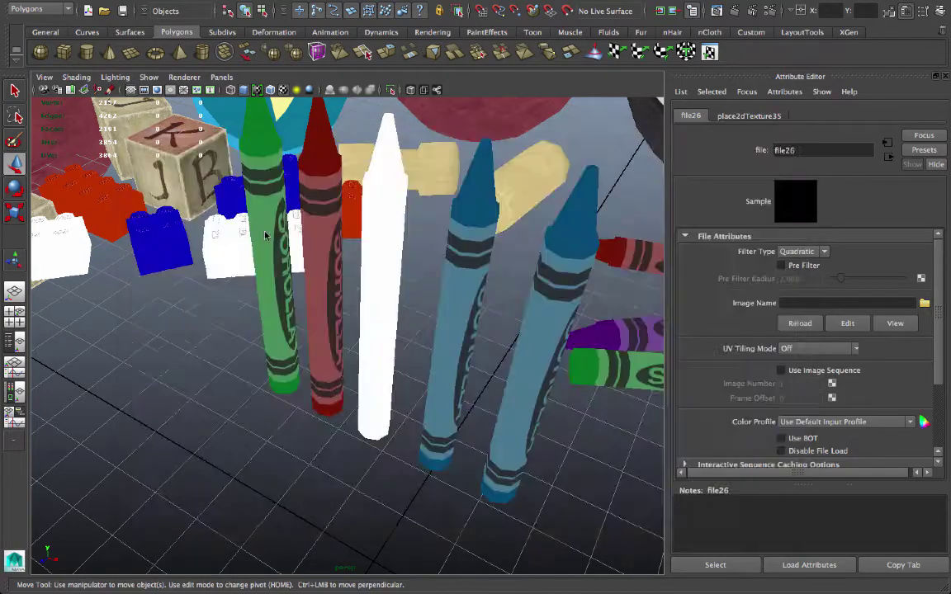
Assign a new Lambert material to the fourth crayon, between the violet and blue ones, with the yellow Crayon image as its color texture.
left_click(456, 313)
middle_click_drag(459, 311, 434, 307, "alt")
right_click_drag(435, 307, 433, 541)
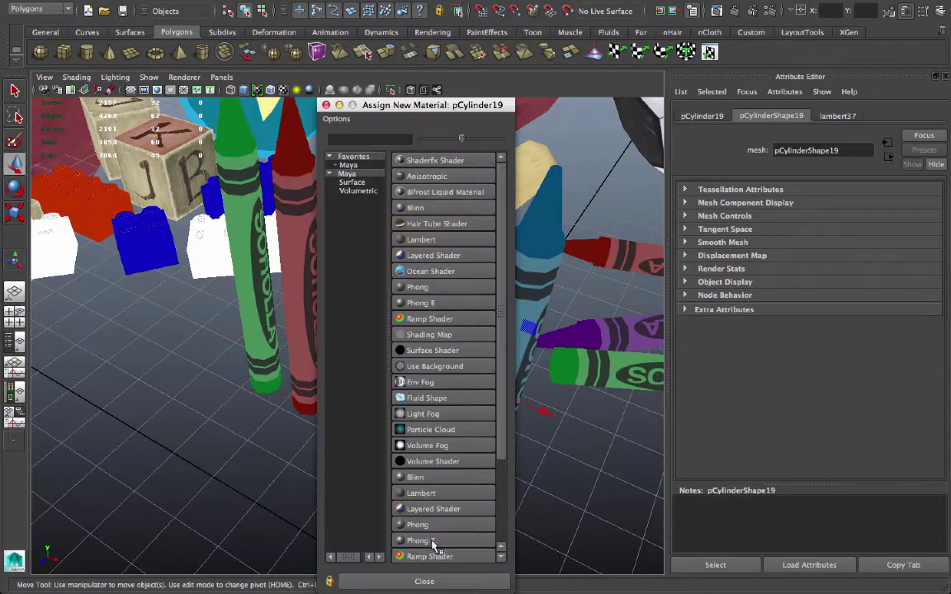
left_click(426, 240)
left_click(918, 266)
left_click(426, 207)
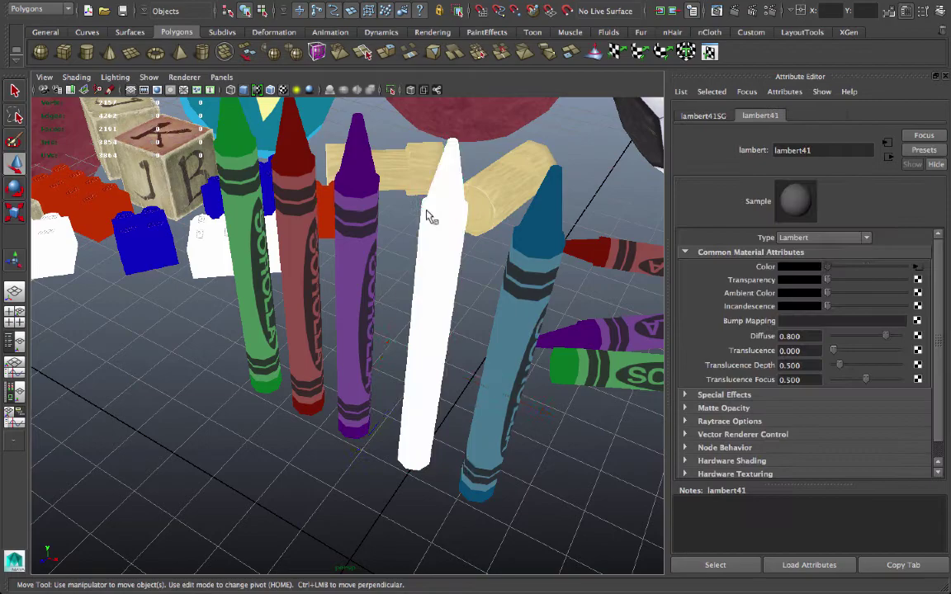
left_click(925, 303)
double_click(278, 239)
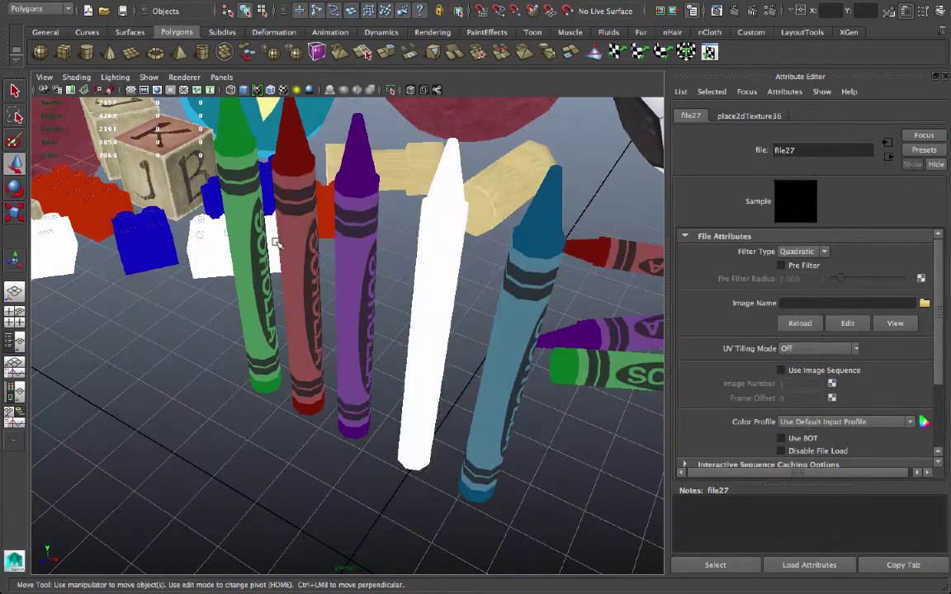
Select all five standing crayons and move them together across the ground plane, away from the bricks toward the crayons lying on the floor.
left_click_drag(279, 240, 494, 353, "alt")
left_click(508, 322)
left_click_drag(537, 284, 543, 347, "alt")
middle_click_drag(563, 334, 491, 354, "alt")
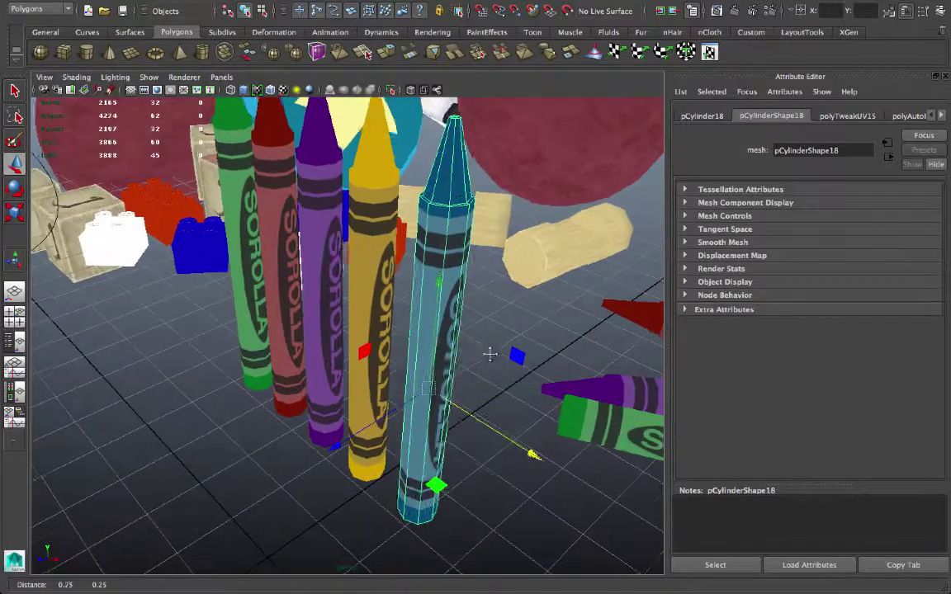
left_click_drag(490, 354, 614, 378, "alt")
left_click_drag(422, 399, 399, 435, "alt")
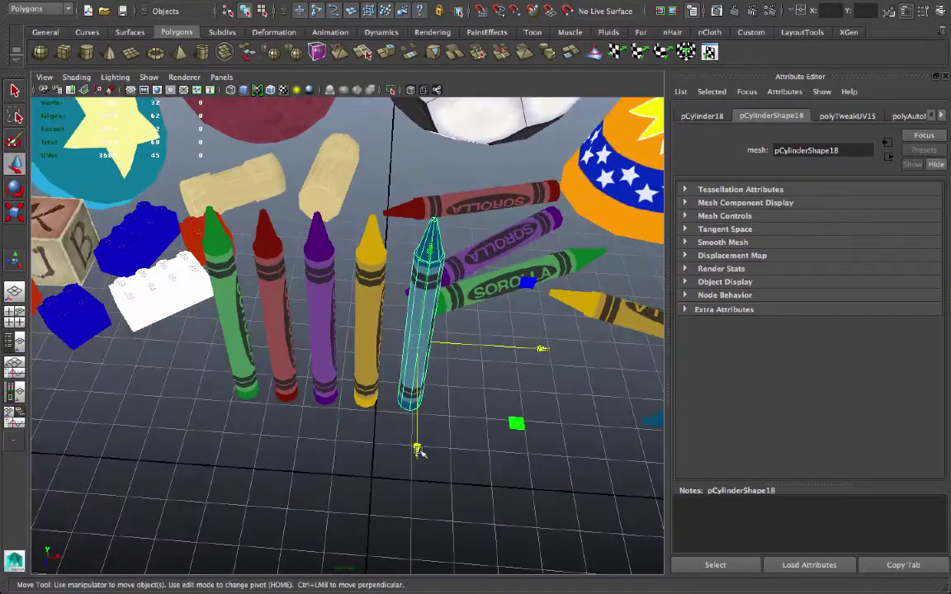
left_click_drag(462, 429, 213, 355)
key("e")
left_click_drag(336, 376, 565, 437)
key("w")
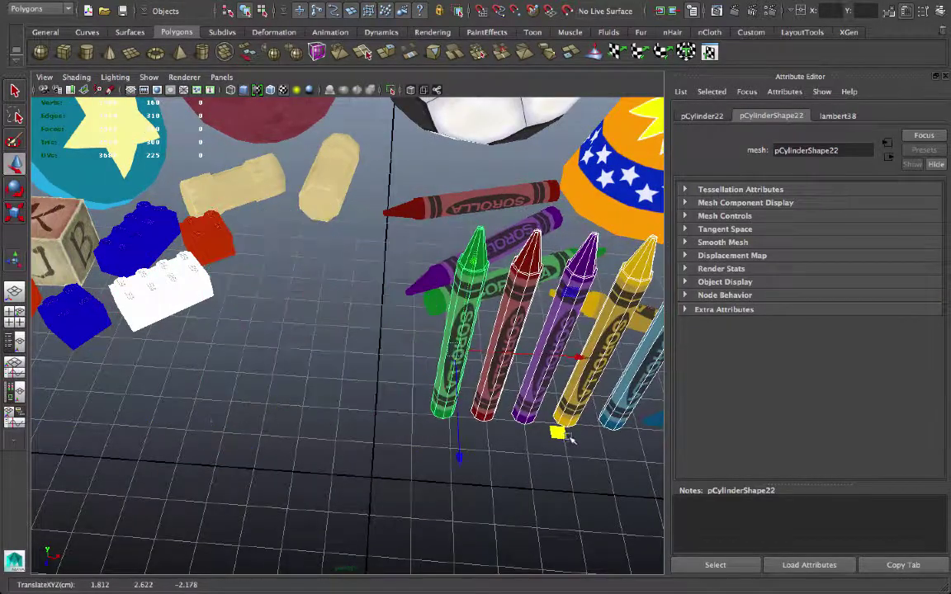